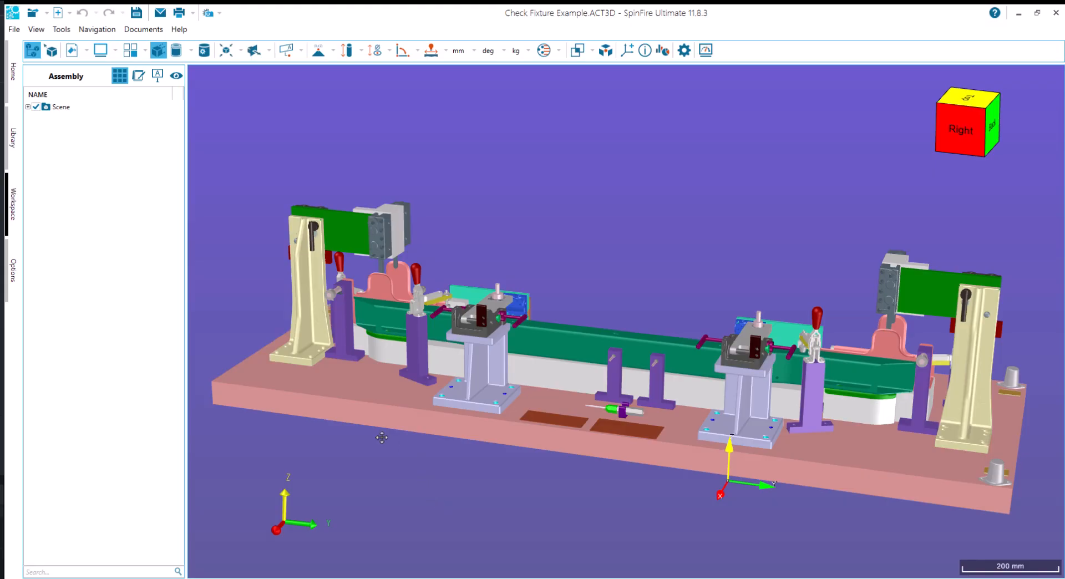
- Open the Rule-based Coloring analysis and move its dialog clear of the fixture's front section
{"action": "left_click", "coordinate": [593, 54]}
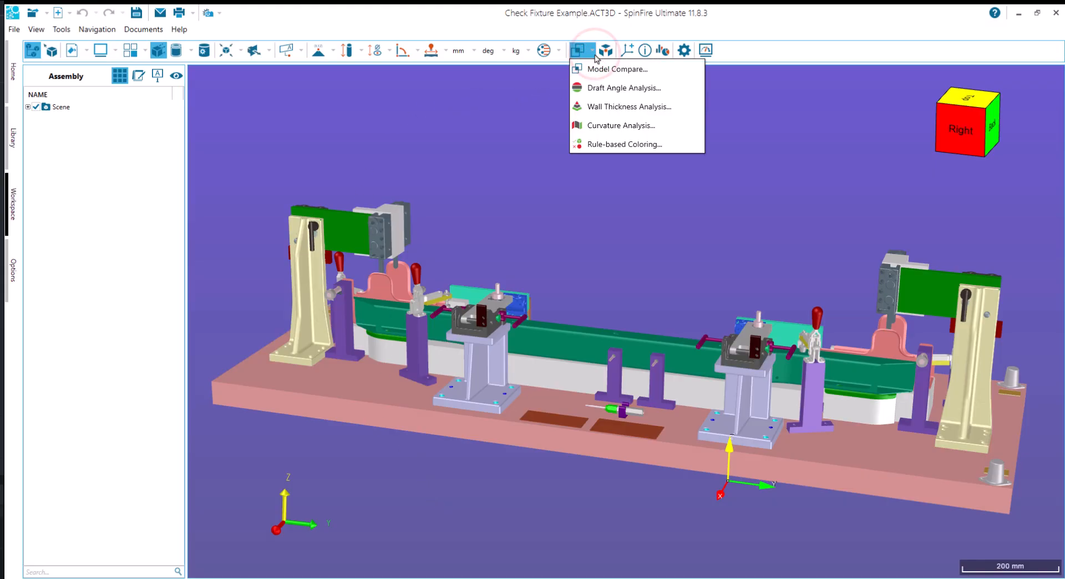
{"action": "left_click", "coordinate": [599, 145]}
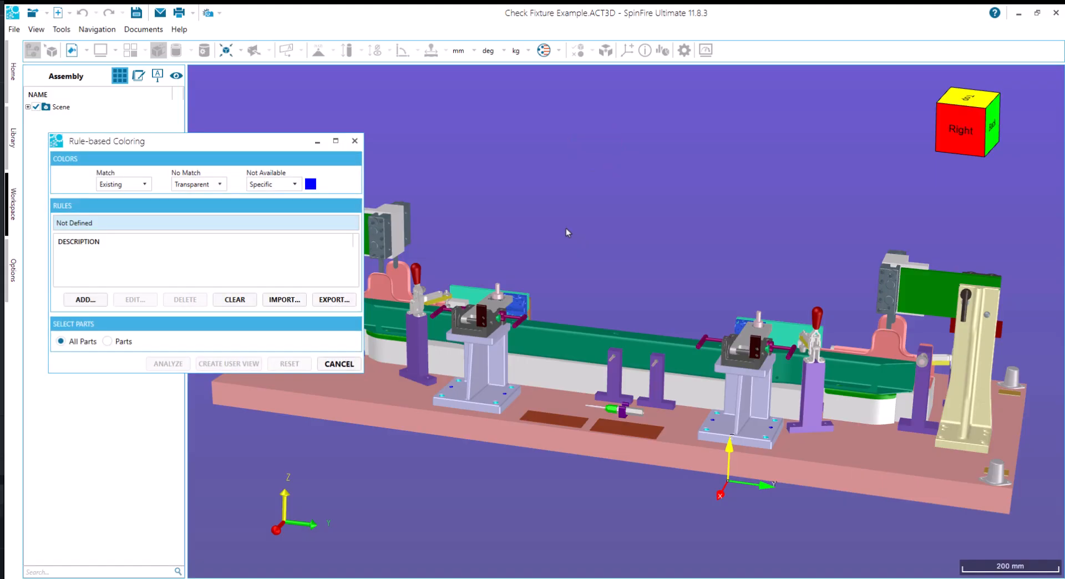
{"action": "left_click_drag", "start_coordinate": [242, 139], "coordinate": [708, 45]}
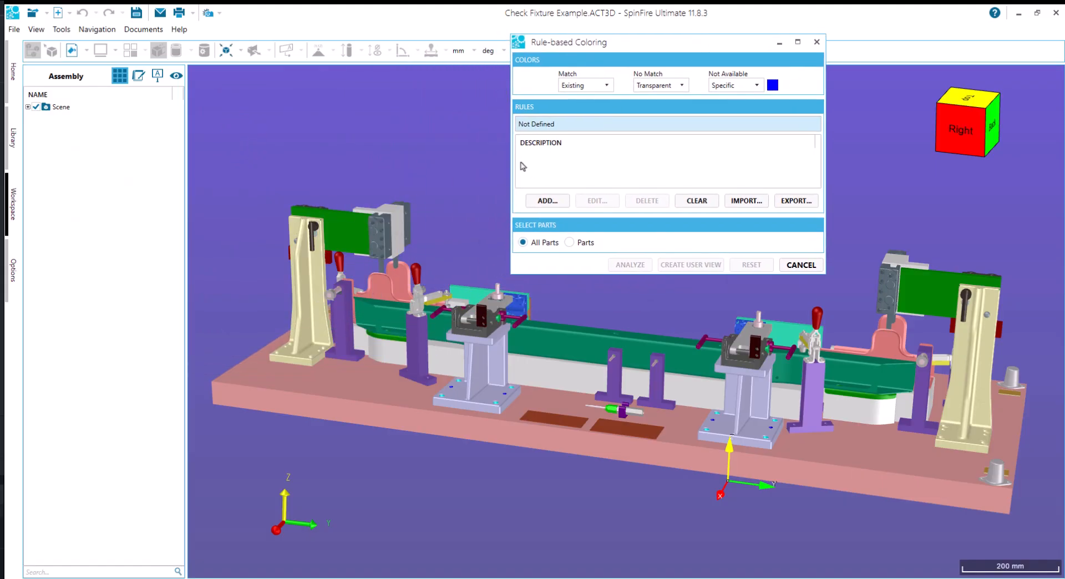
- Add a new coloring rule with property type CAD and property name Name
{"action": "left_click", "coordinate": [547, 203]}
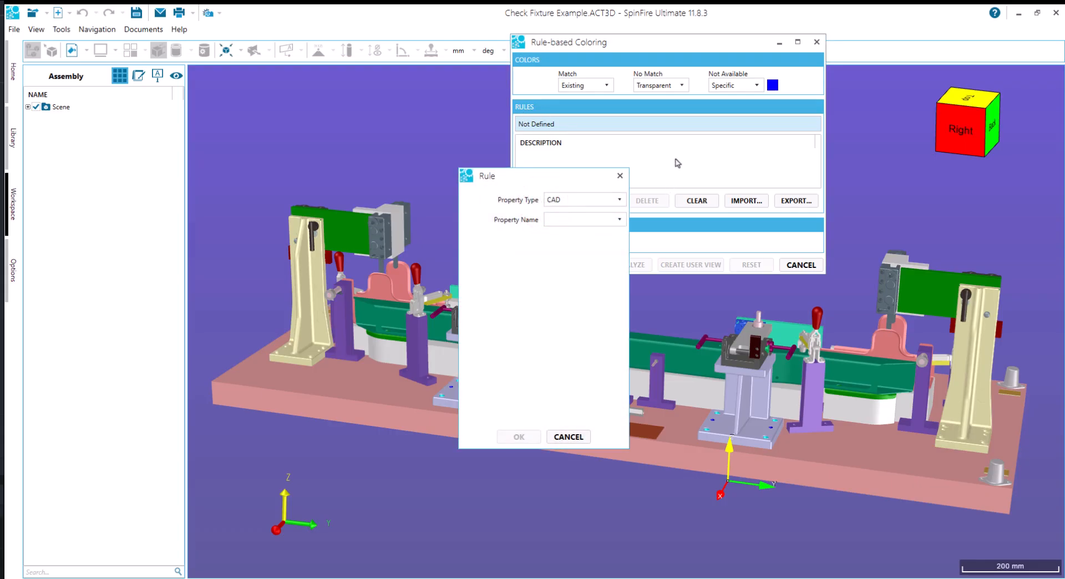
{"action": "left_click", "coordinate": [594, 203]}
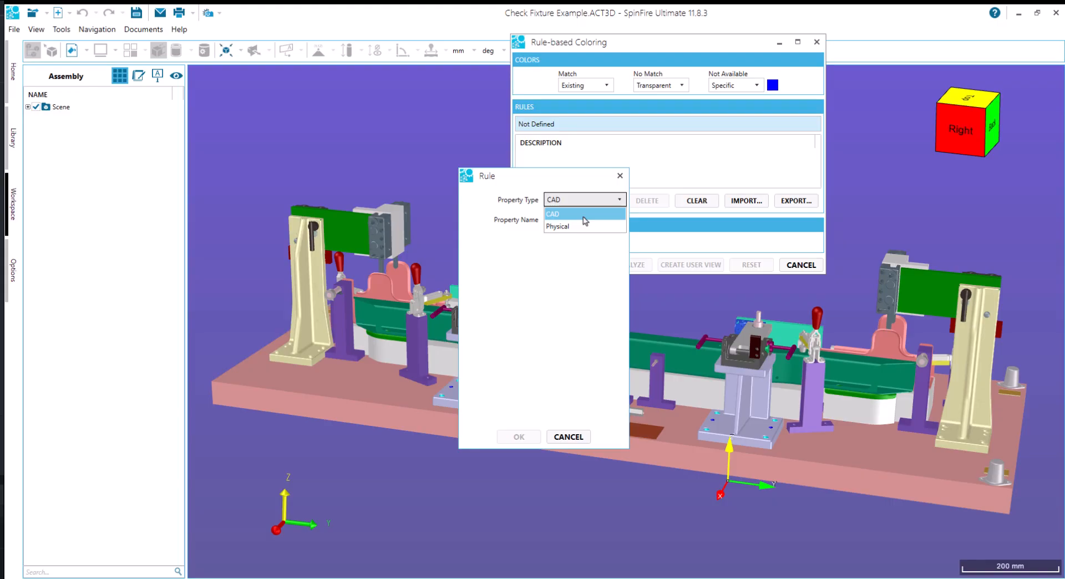
{"action": "left_click", "coordinate": [586, 199]}
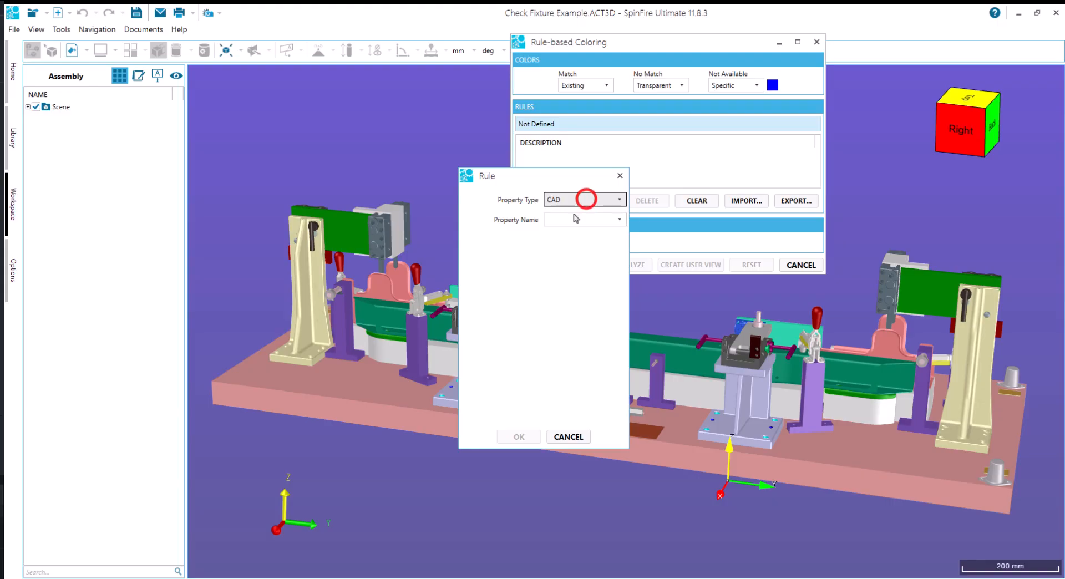
{"action": "left_click", "coordinate": [589, 222]}
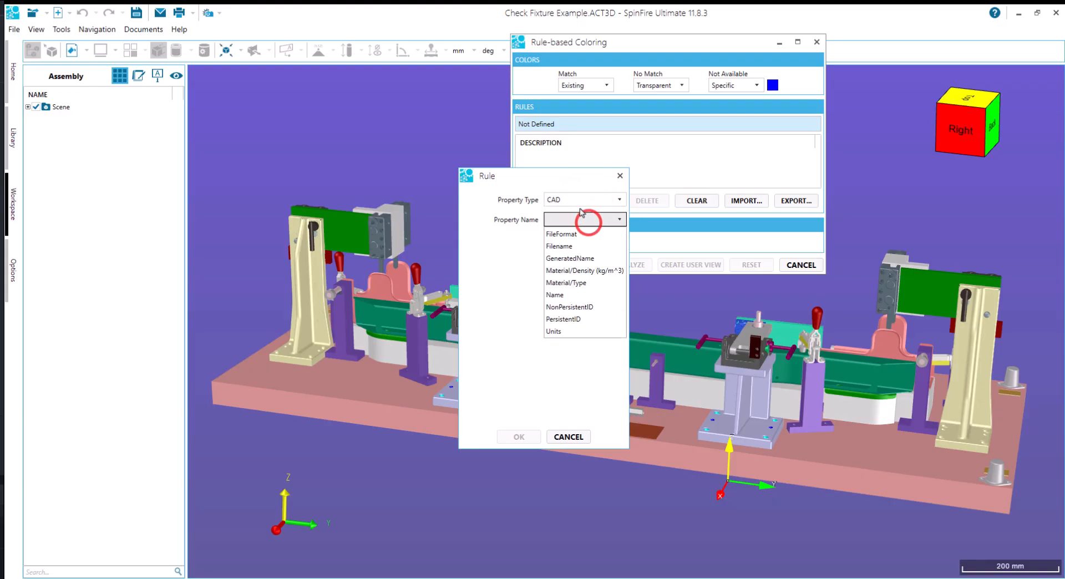
{"action": "left_click", "coordinate": [555, 296]}
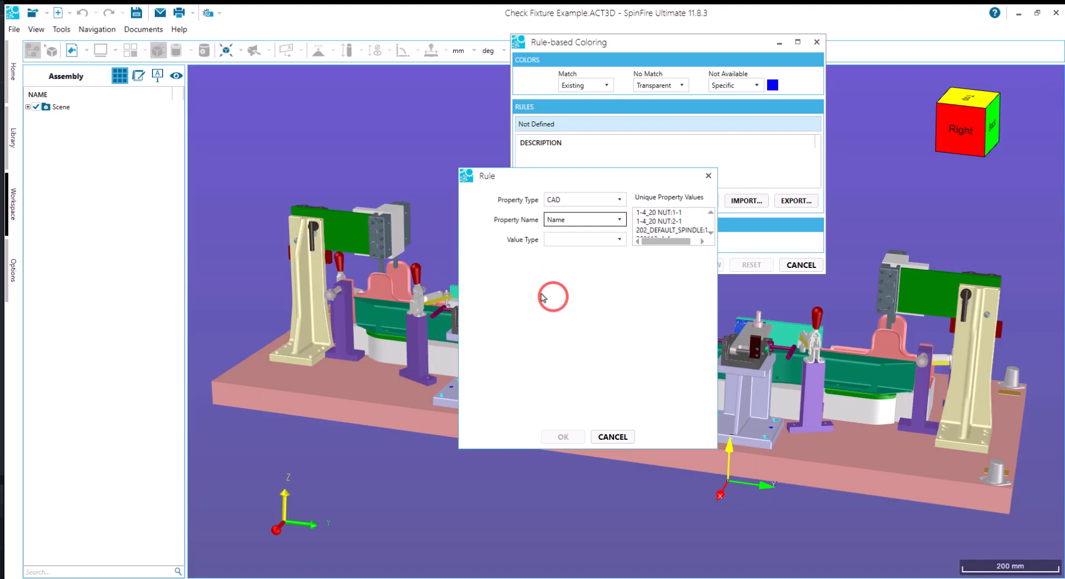
- Browse the unique part names, then set the rule's value type to String and compare it to Value
{"action": "left_click", "coordinate": [711, 233]}
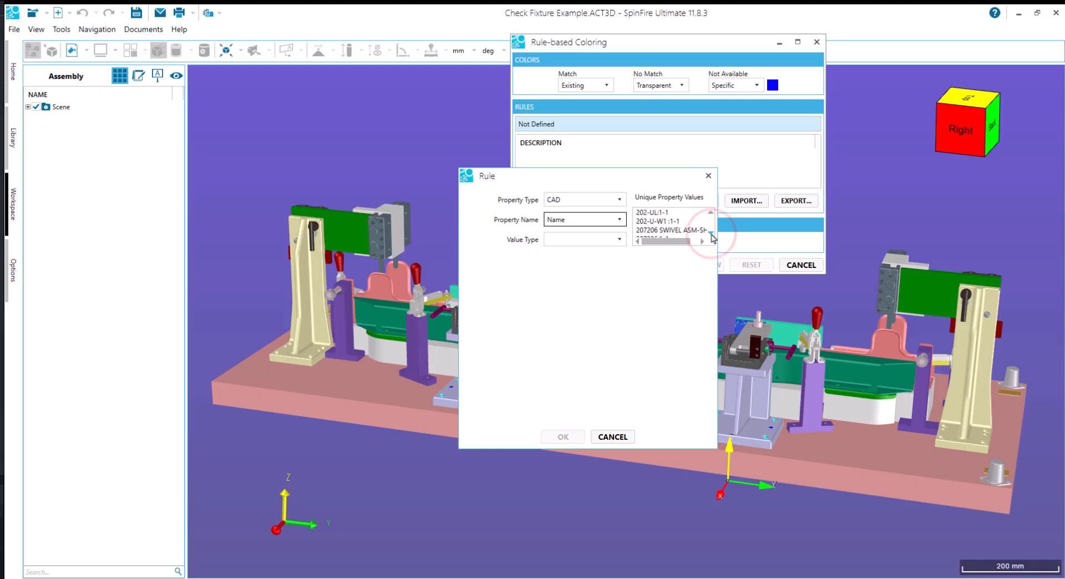
{"action": "left_click", "coordinate": [711, 235]}
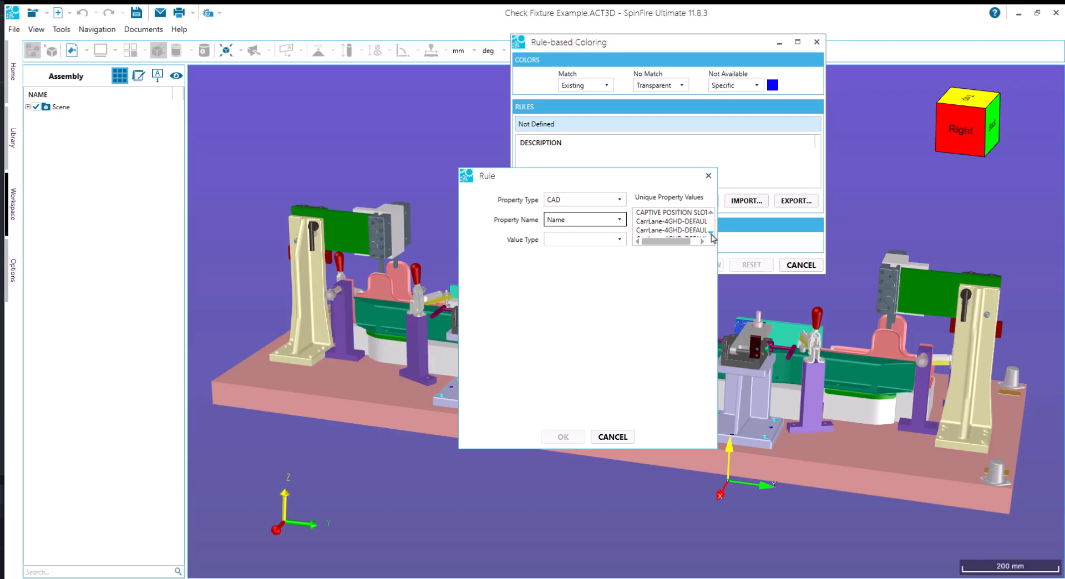
{"action": "left_click", "coordinate": [711, 233]}
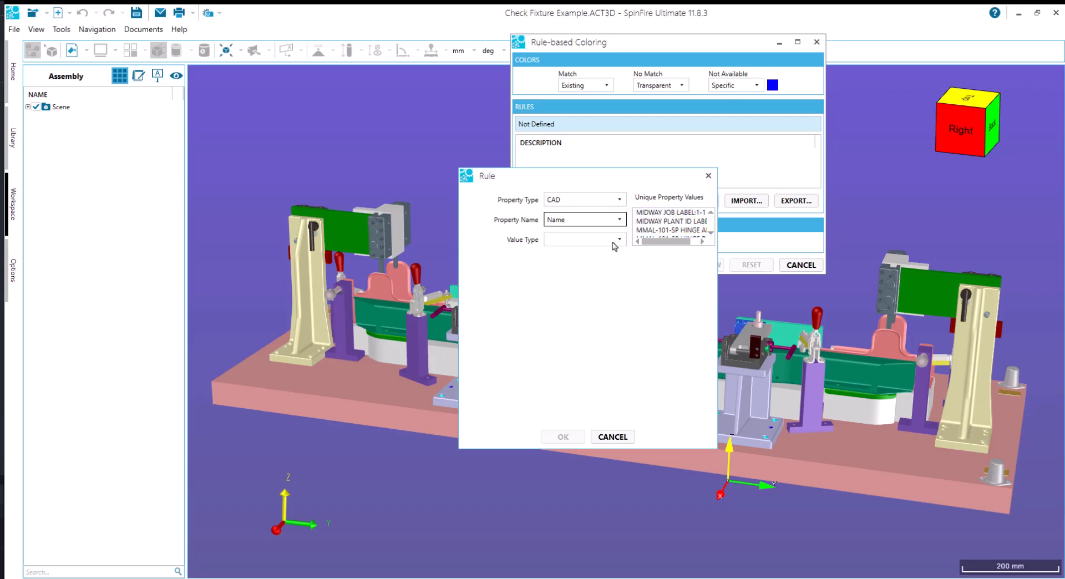
{"action": "left_click", "coordinate": [554, 241]}
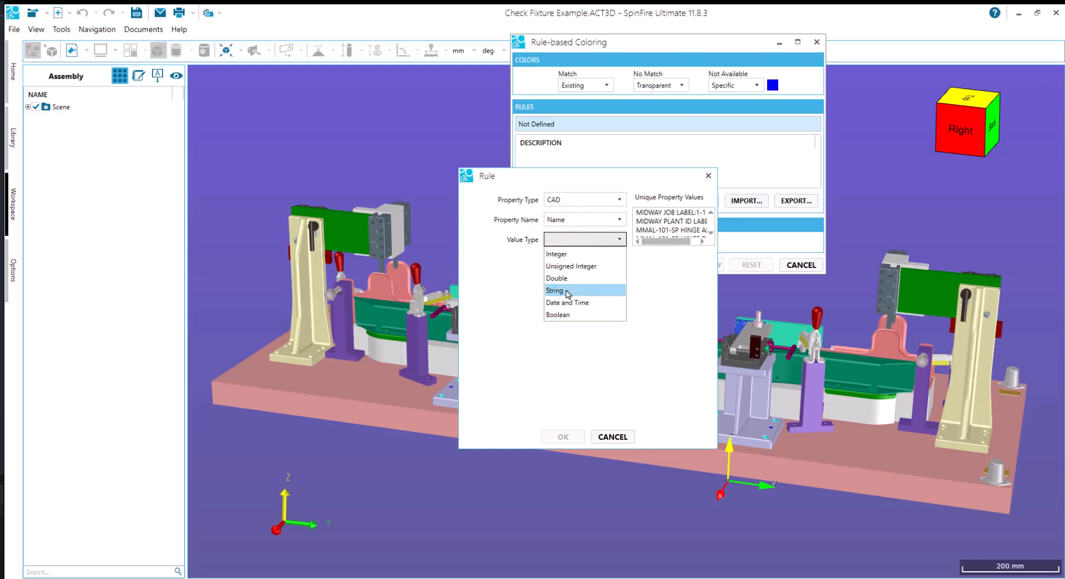
{"action": "left_click", "coordinate": [564, 290]}
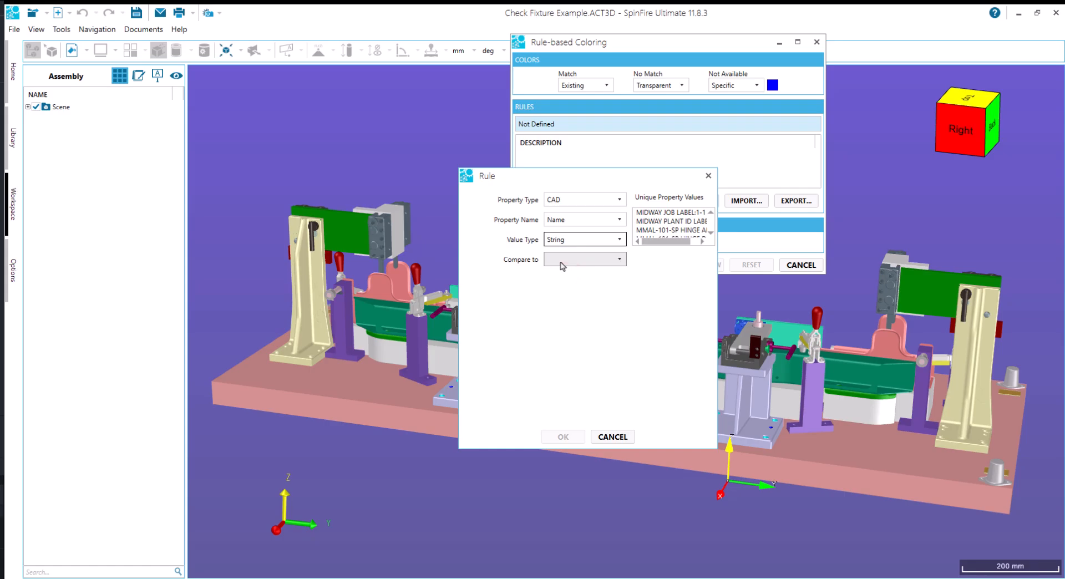
{"action": "left_click", "coordinate": [562, 265]}
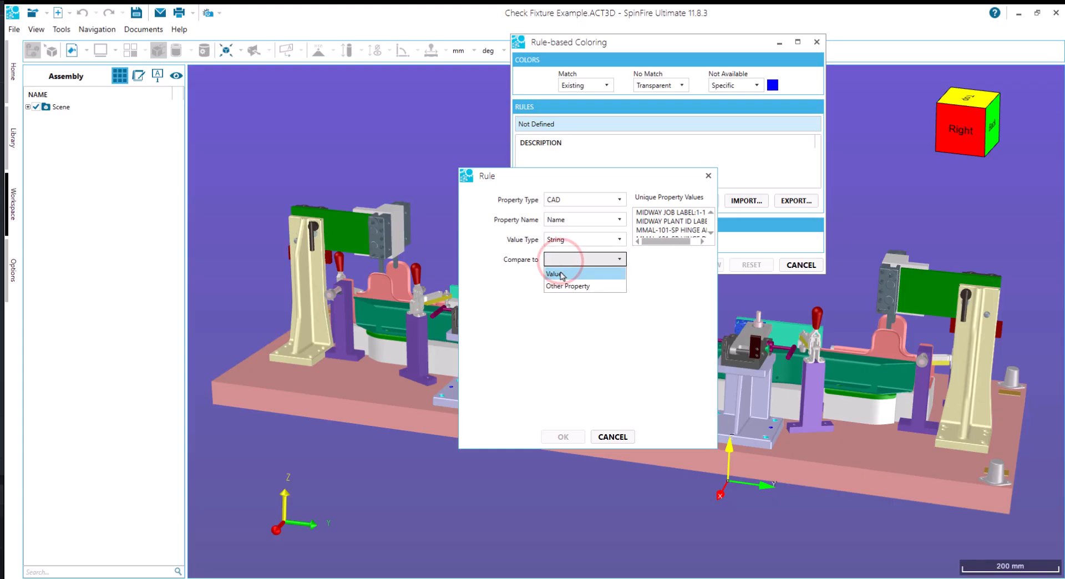
{"action": "left_click", "coordinate": [561, 269]}
- Set the rule's operation type to Starts With and its operation value to Solid, and accept the rule
{"action": "left_click", "coordinate": [564, 282]}
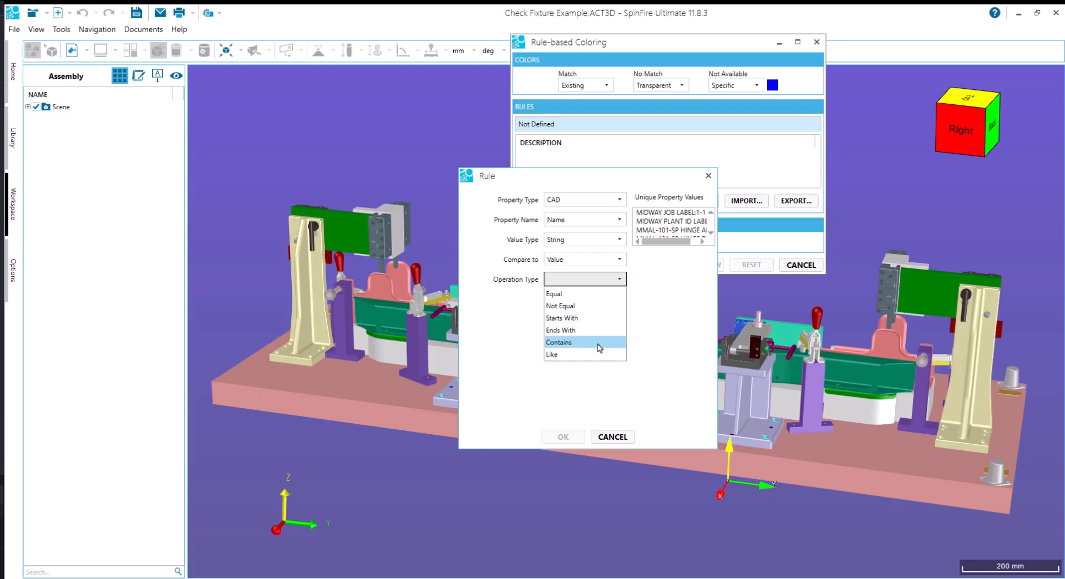
{"action": "left_click", "coordinate": [563, 317]}
{"action": "left_click", "coordinate": [550, 298]}
{"action": "type", "text": "Sp"}
{"action": "type", "text": "lid"}
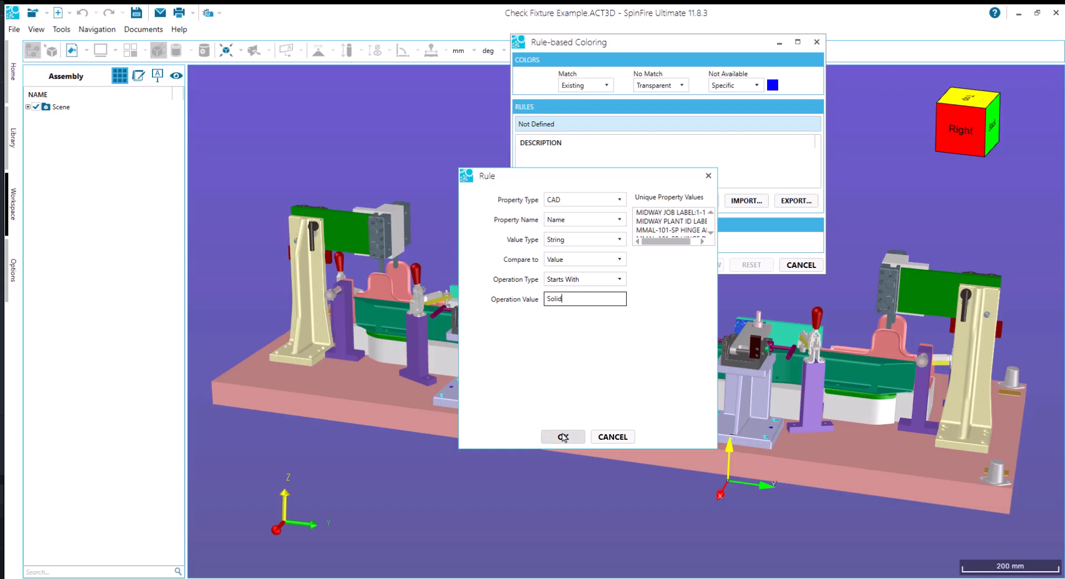
{"action": "left_click", "coordinate": [563, 438]}
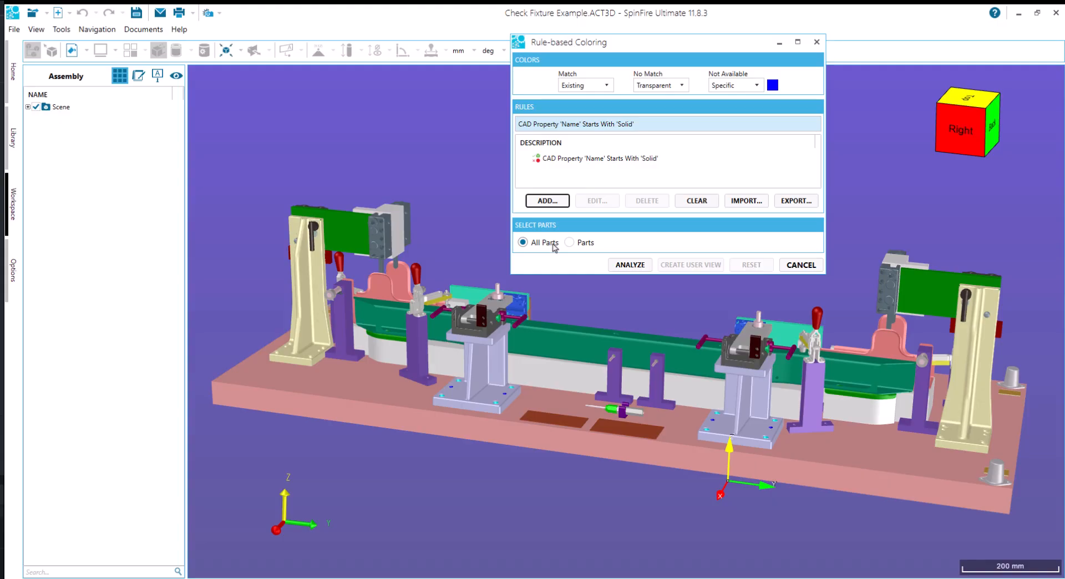
- Analyze all parts with the rule, review the Match and No Match lists in the results, and close them
{"action": "left_click", "coordinate": [628, 265]}
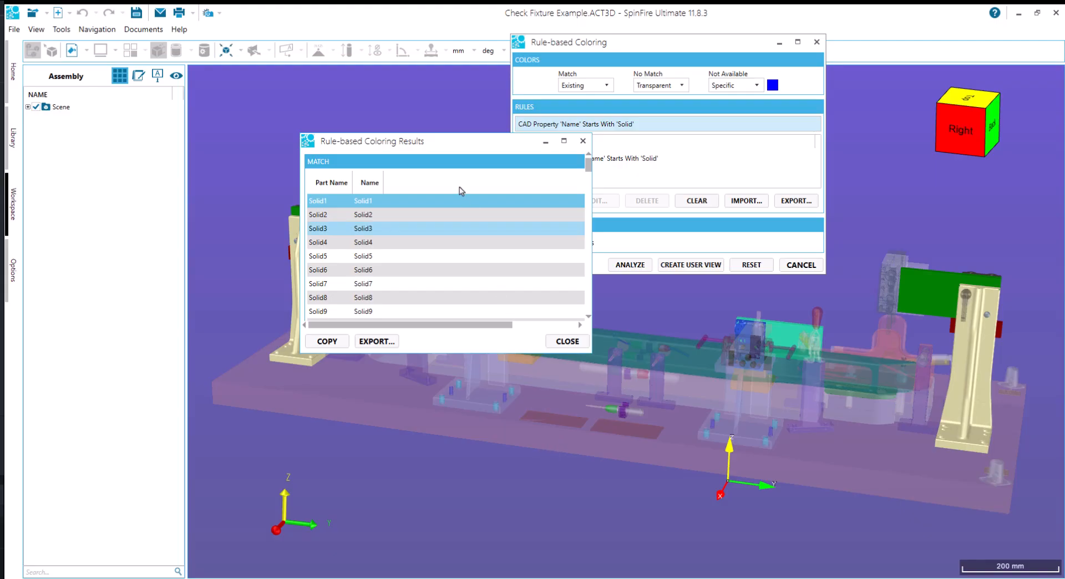
{"action": "left_click_drag", "start_coordinate": [444, 143], "coordinate": [298, 167]}
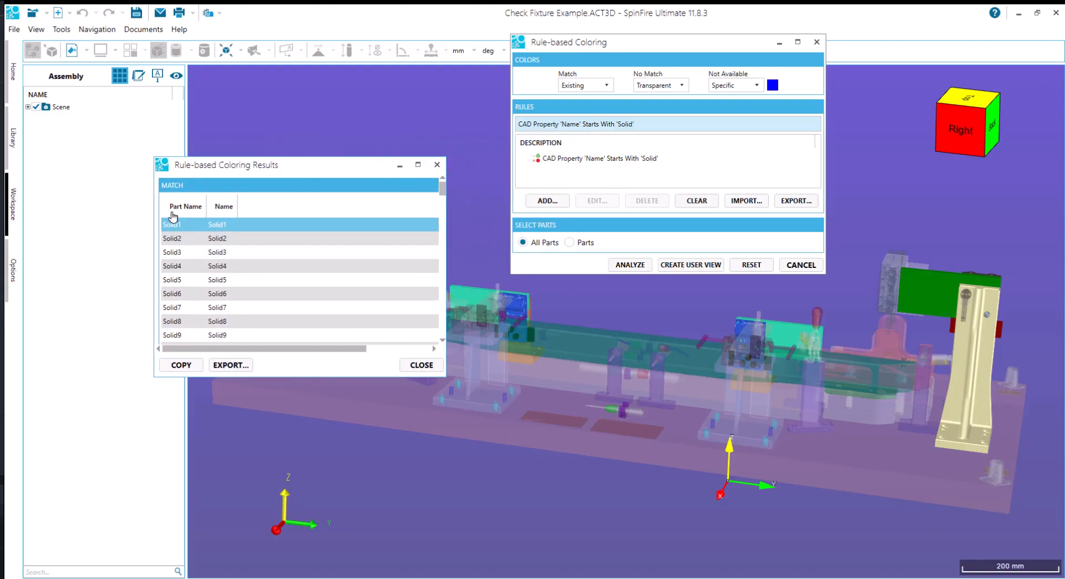
{"action": "left_click", "coordinate": [442, 340]}
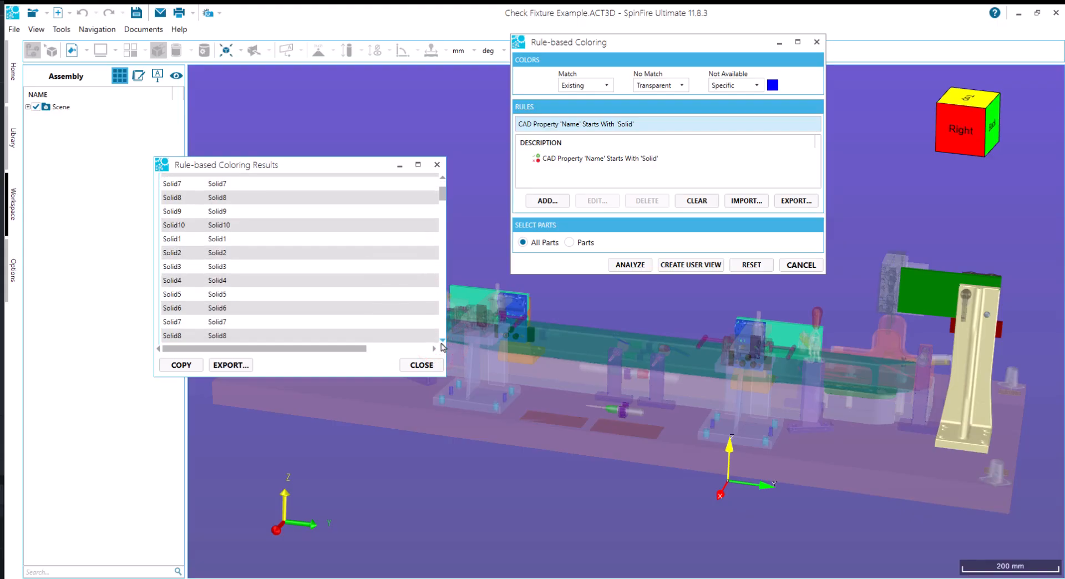
{"action": "left_click", "coordinate": [442, 342]}
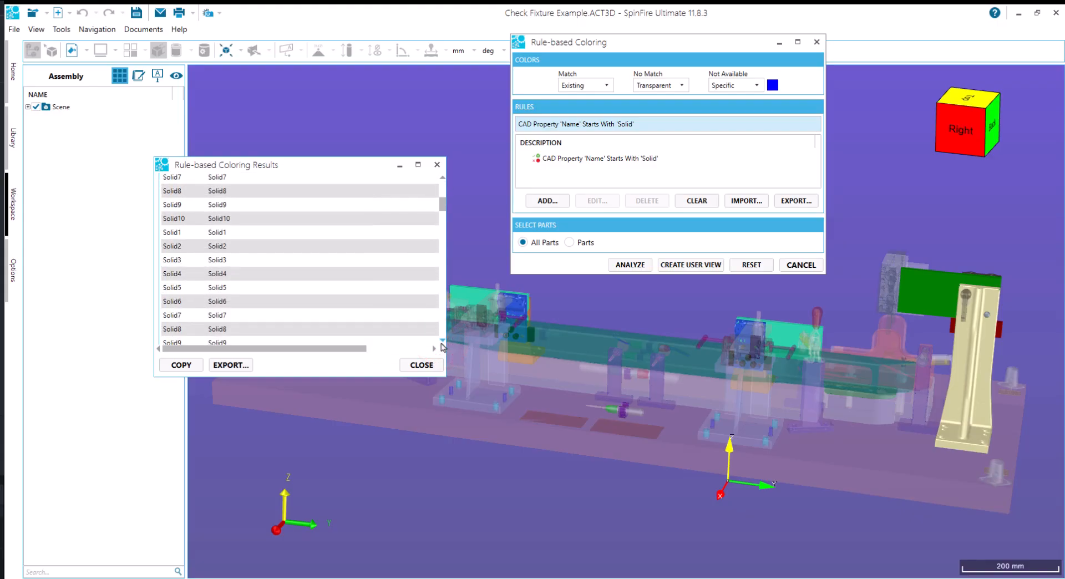
{"action": "left_click", "coordinate": [442, 342]}
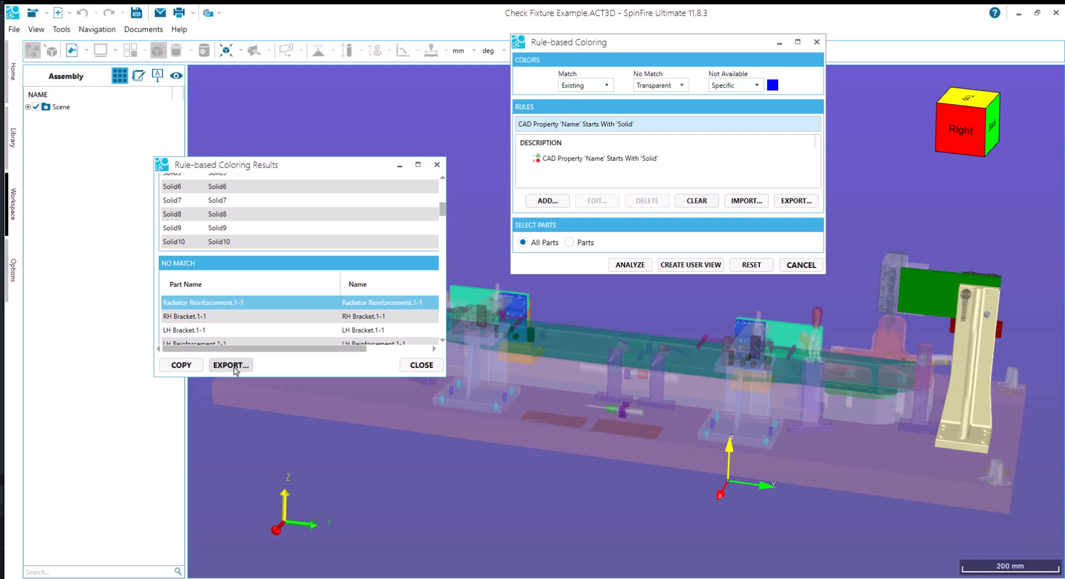
{"action": "left_click", "coordinate": [430, 367]}
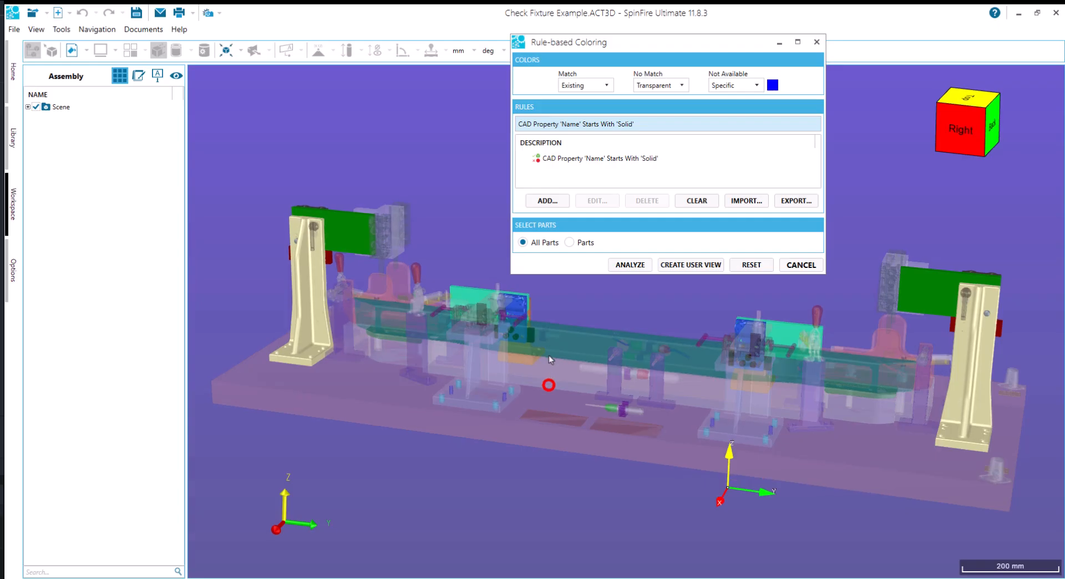
- Set the color options for both No Match and Not Available parts to Hidden
{"action": "left_click_drag", "start_coordinate": [548, 355], "coordinate": [549, 399]}
{"action": "left_click", "coordinate": [682, 85]}
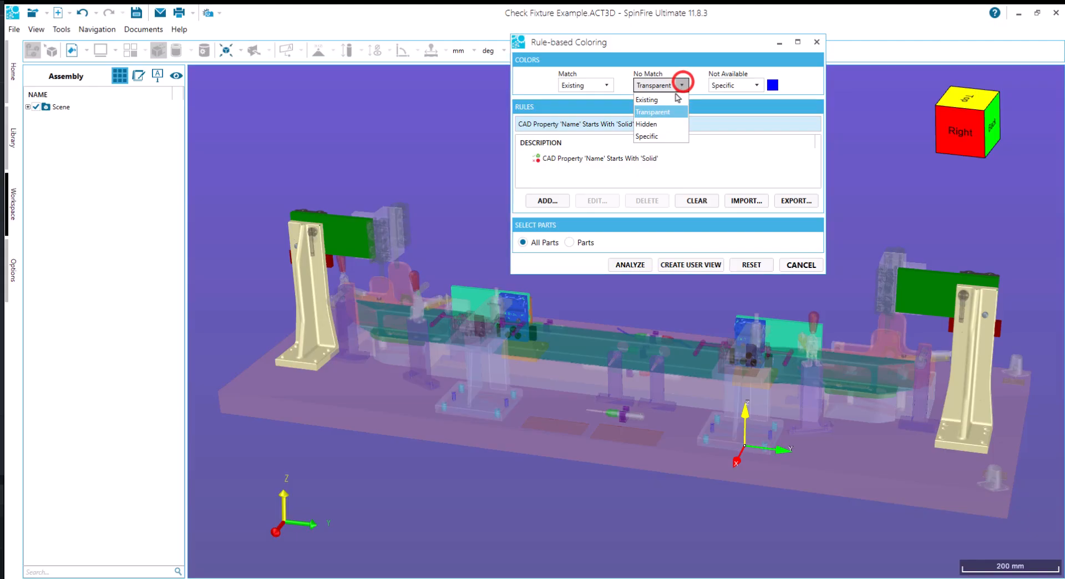
{"action": "left_click", "coordinate": [655, 124]}
{"action": "left_click", "coordinate": [731, 85]}
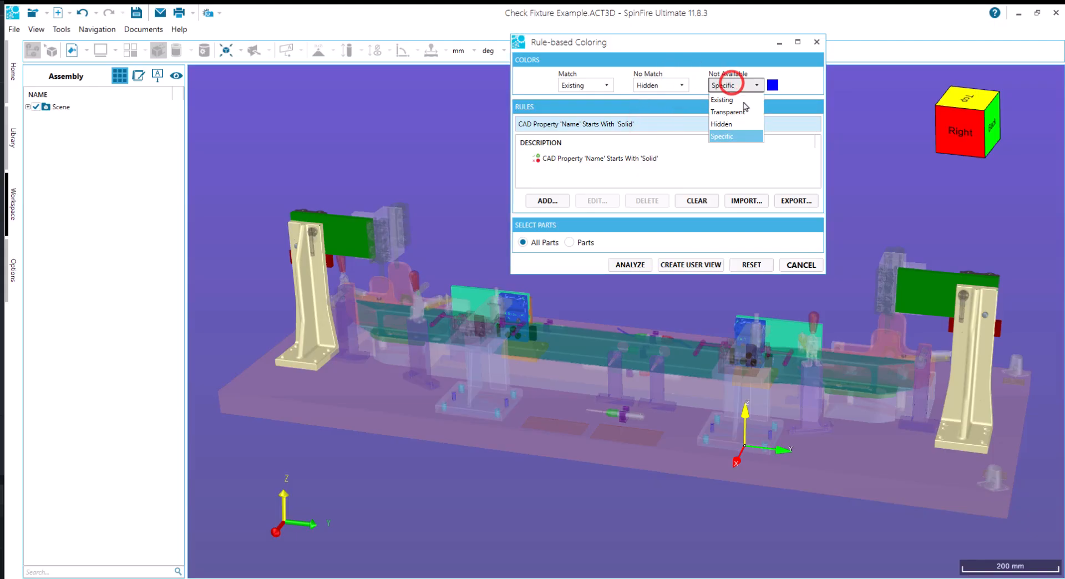
{"action": "left_click", "coordinate": [731, 124]}
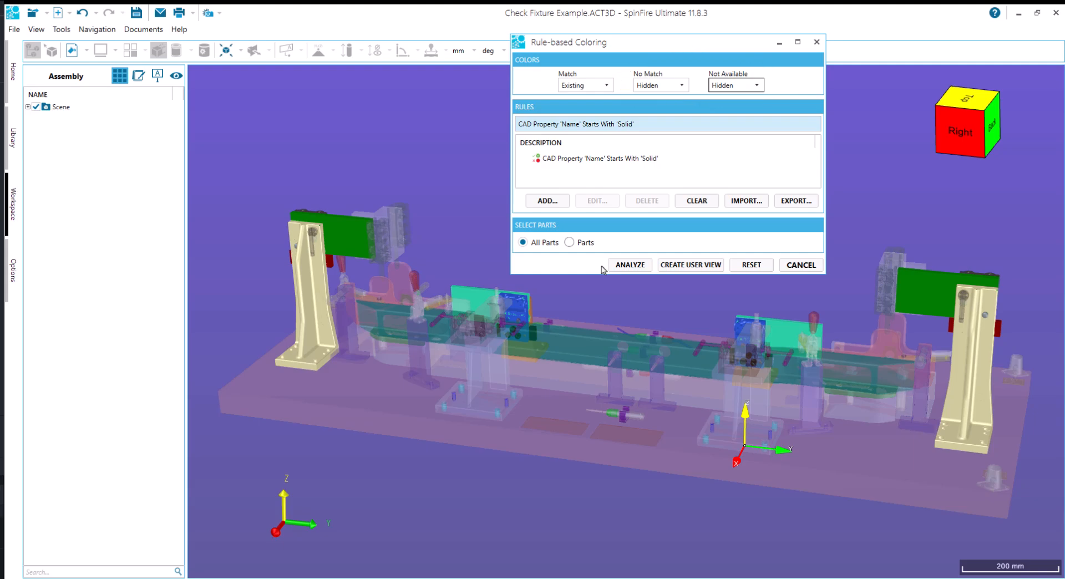
- Rerun the analysis on all parts, move the results aside to check the model, and close them
{"action": "left_click", "coordinate": [630, 266]}
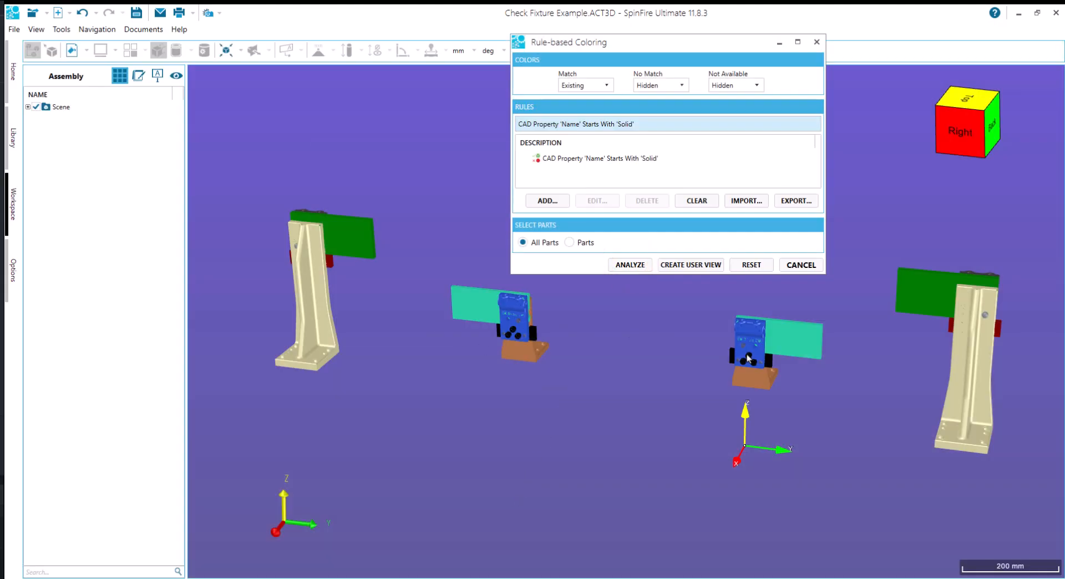
{"action": "left_click_drag", "start_coordinate": [425, 142], "coordinate": [176, 211]}
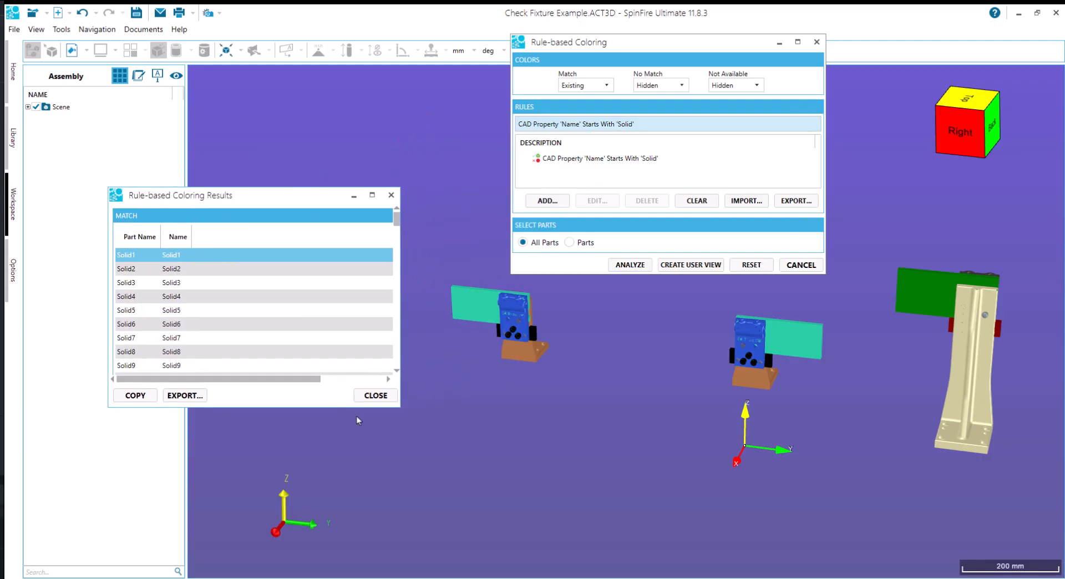
{"action": "left_click", "coordinate": [367, 395]}
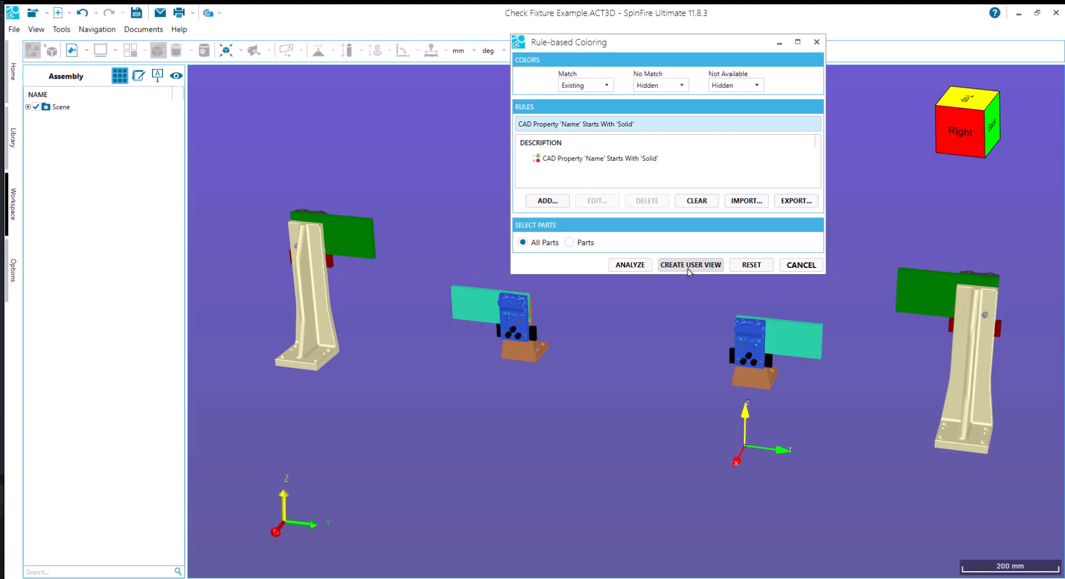
- Save the analysis result as a user view named Solid and select it in the views list
{"action": "left_click", "coordinate": [688, 266]}
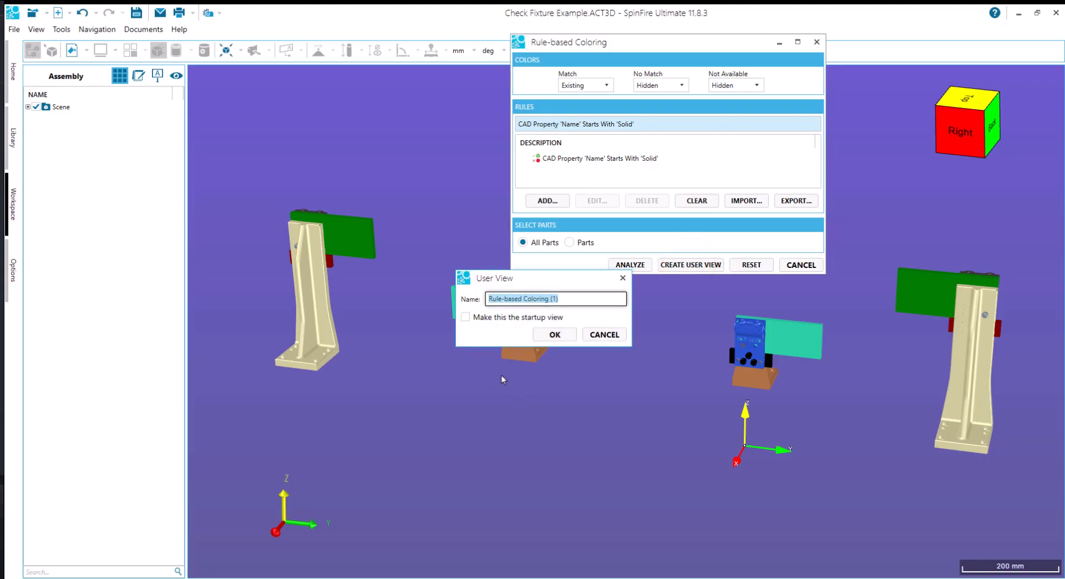
{"action": "type", "text": "Solid"}
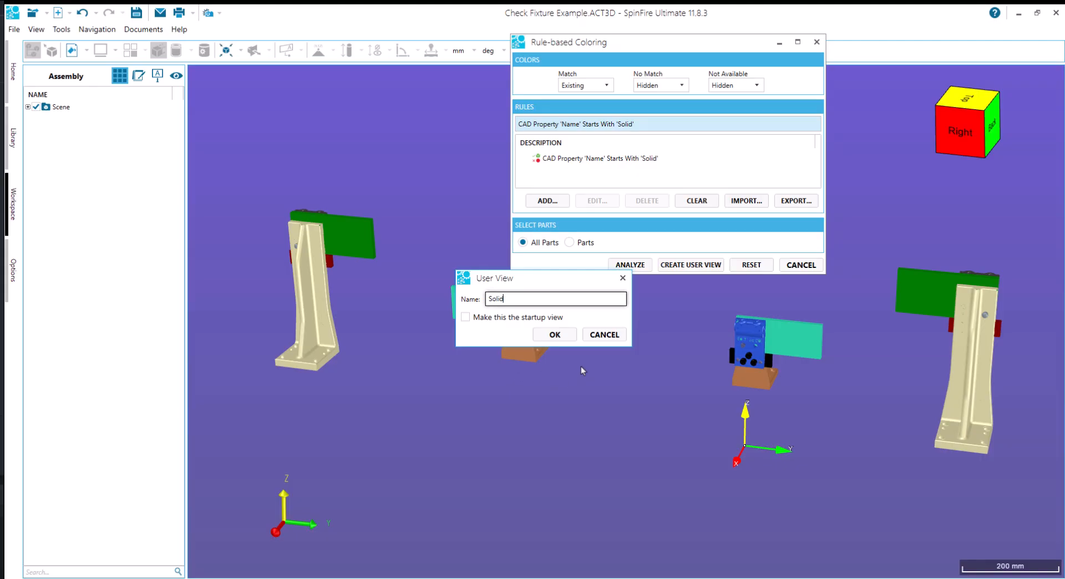
{"action": "left_click", "coordinate": [556, 335]}
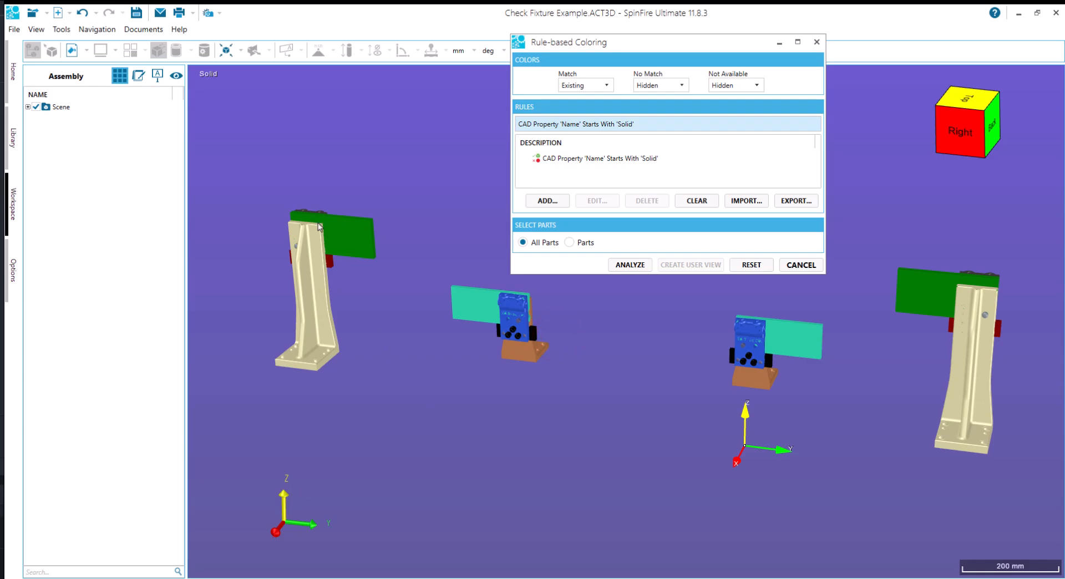
{"action": "left_click", "coordinate": [177, 76]}
{"action": "left_click", "coordinate": [58, 255]}
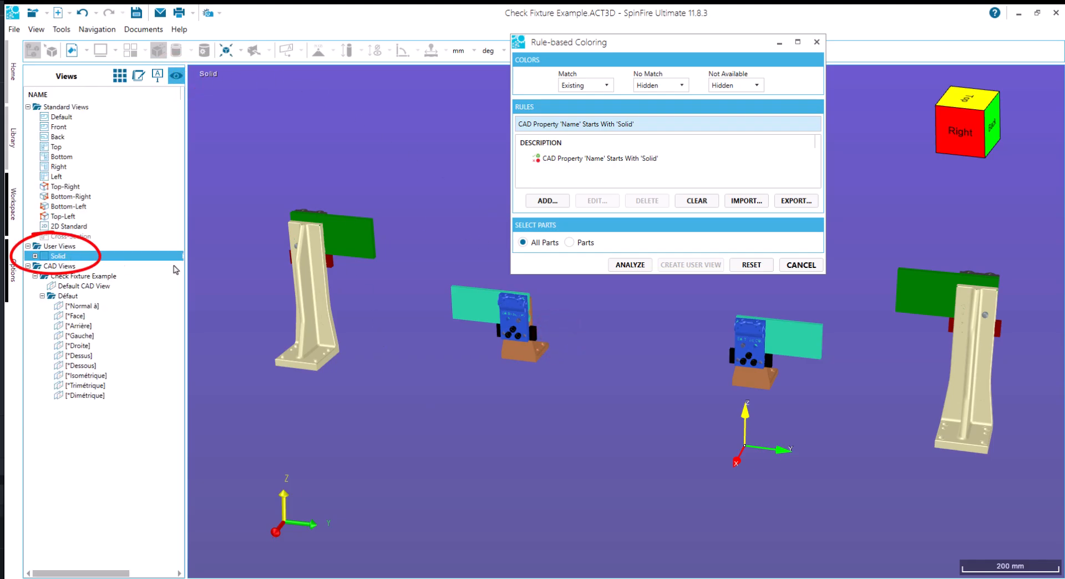
- Reset the model's rule-based coloring and clear the defined rule
{"action": "left_click", "coordinate": [752, 265]}
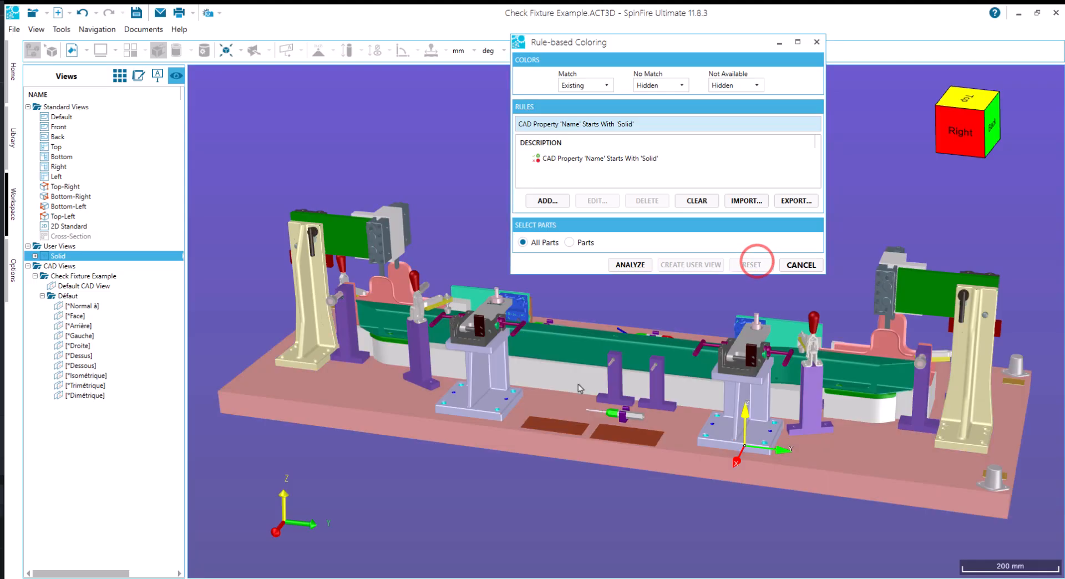
{"action": "left_click", "coordinate": [692, 205]}
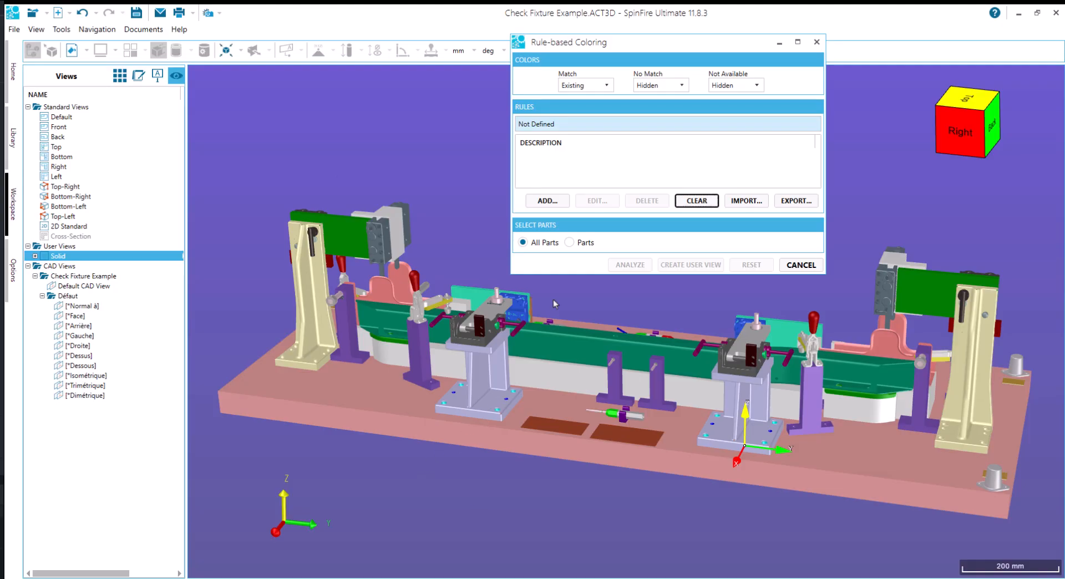
- Add a rule for the Physical property Volume, compared to a value, with operation Less Than and value 10000
{"action": "left_click", "coordinate": [548, 201]}
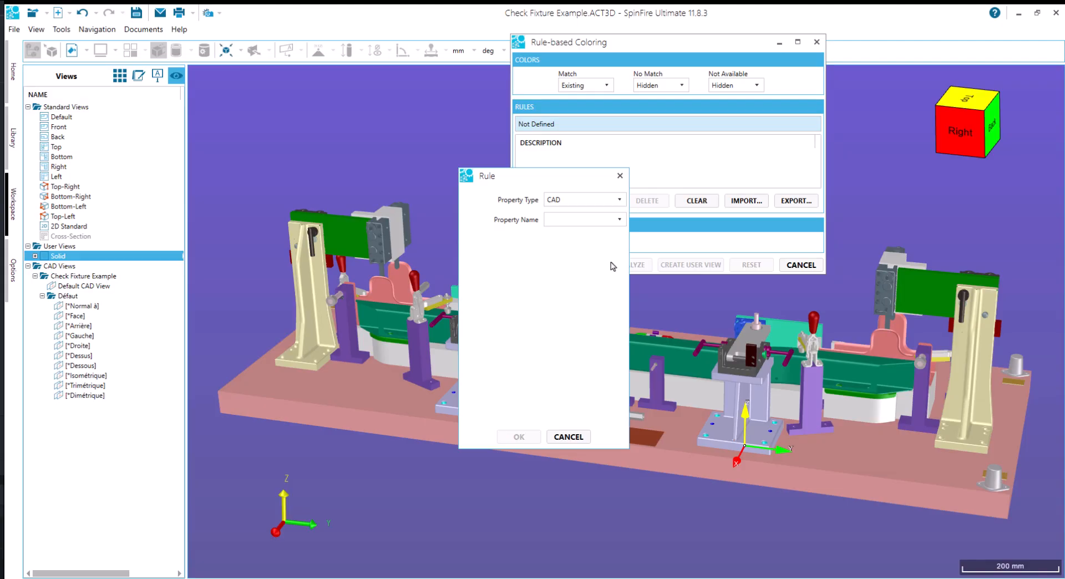
{"action": "left_click", "coordinate": [611, 199]}
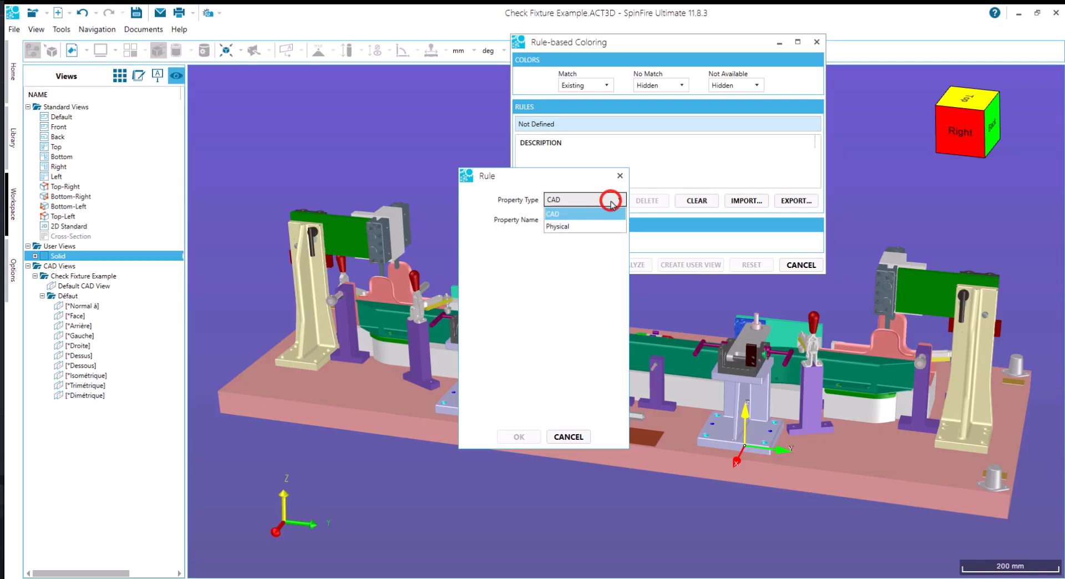
{"action": "left_click", "coordinate": [571, 227]}
{"action": "left_click", "coordinate": [579, 221]}
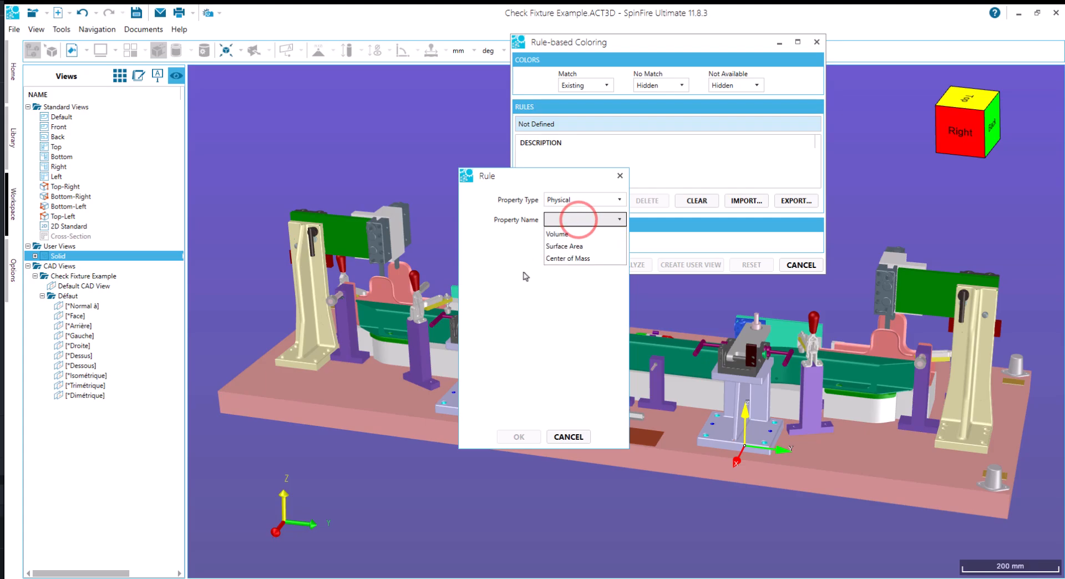
{"action": "left_click", "coordinate": [557, 235]}
{"action": "left_click", "coordinate": [558, 238]}
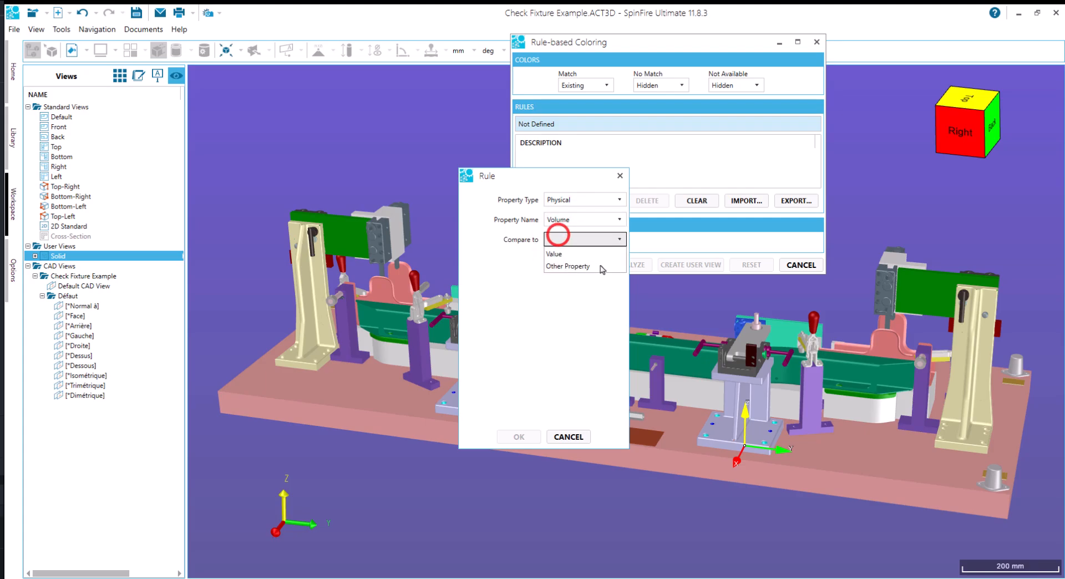
{"action": "left_click", "coordinate": [560, 254]}
{"action": "left_click", "coordinate": [574, 261]}
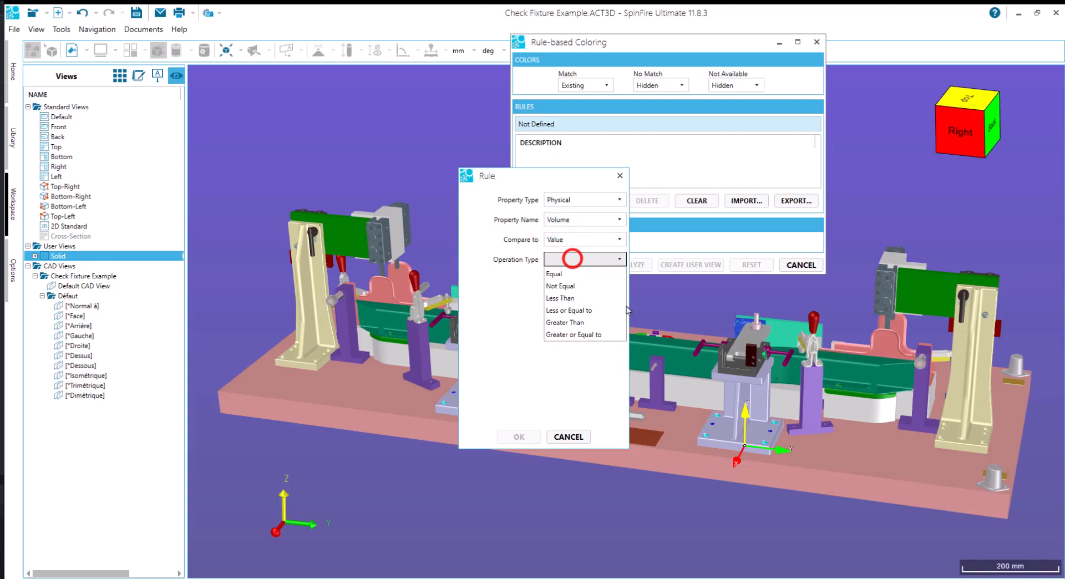
{"action": "left_click", "coordinate": [566, 297]}
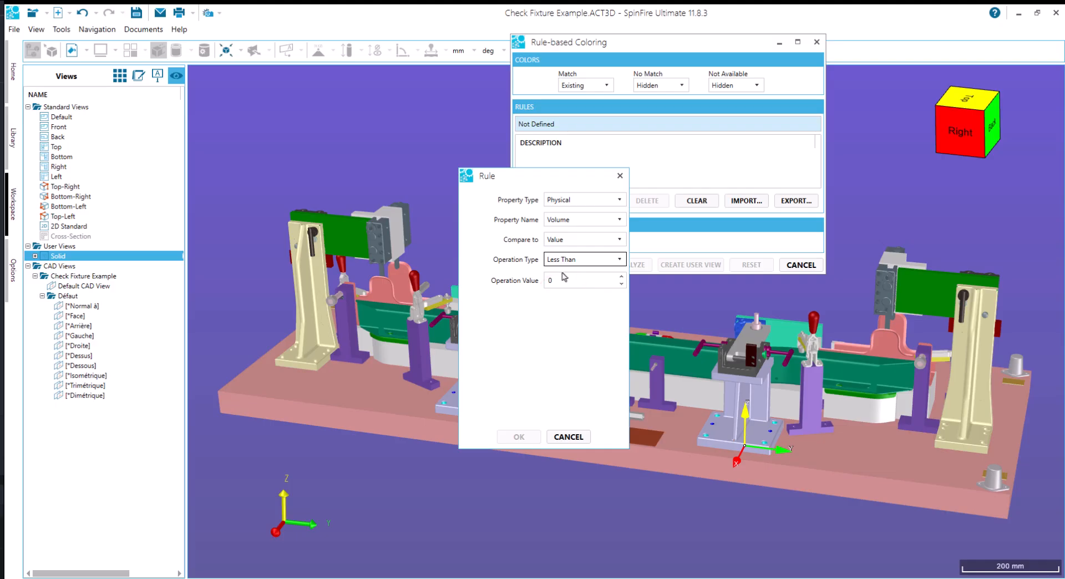
{"action": "left_click", "coordinate": [563, 280]}
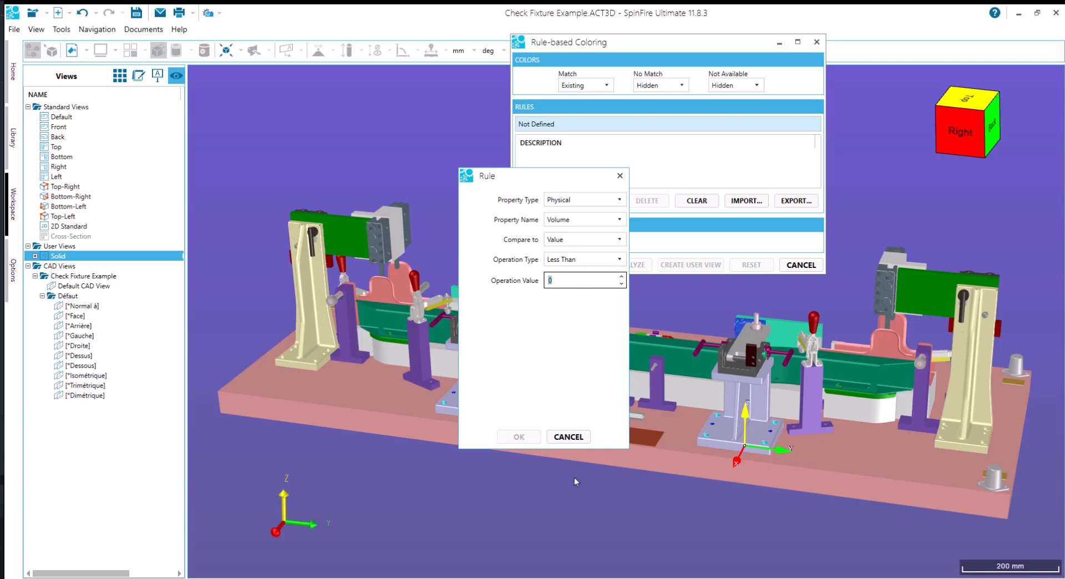
{"action": "type", "text": "10"}
{"action": "left_click", "coordinate": [517, 437]}
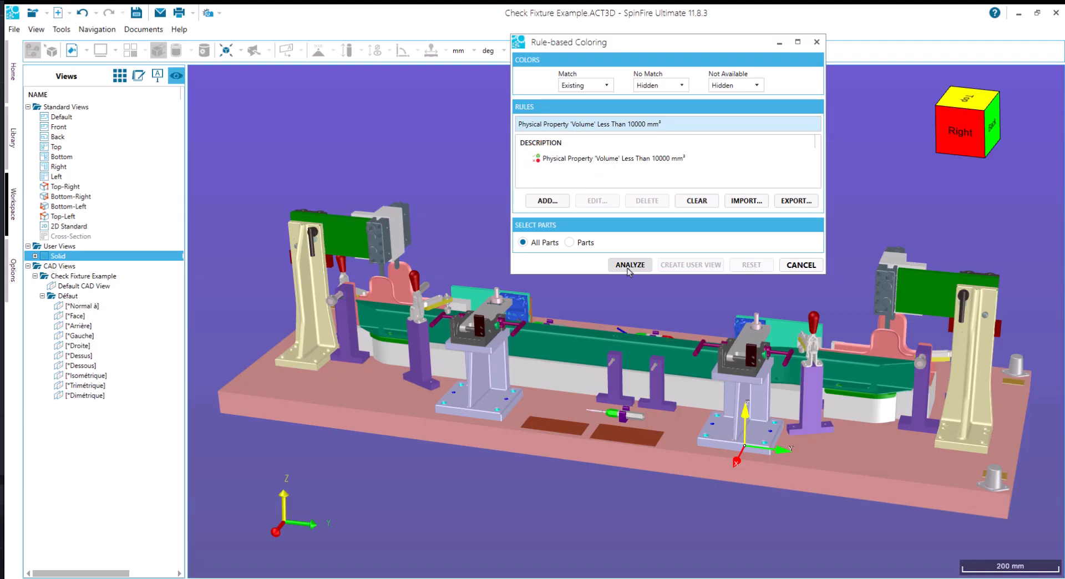
- Analyze all parts with the volume rule, move the results aside to check the model, and close them
{"action": "left_click", "coordinate": [628, 266]}
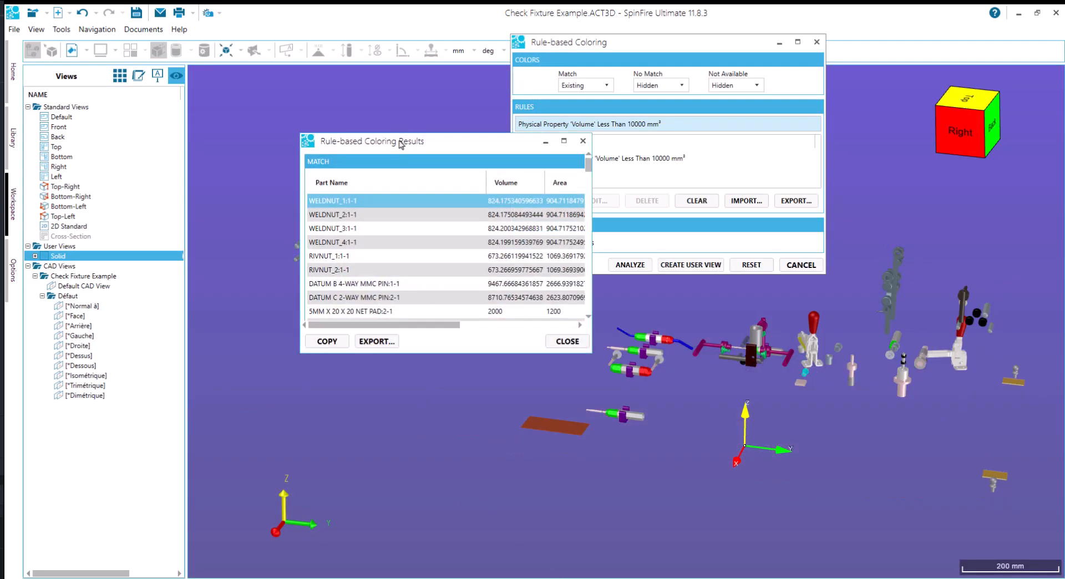
{"action": "left_click_drag", "start_coordinate": [400, 142], "coordinate": [238, 111]}
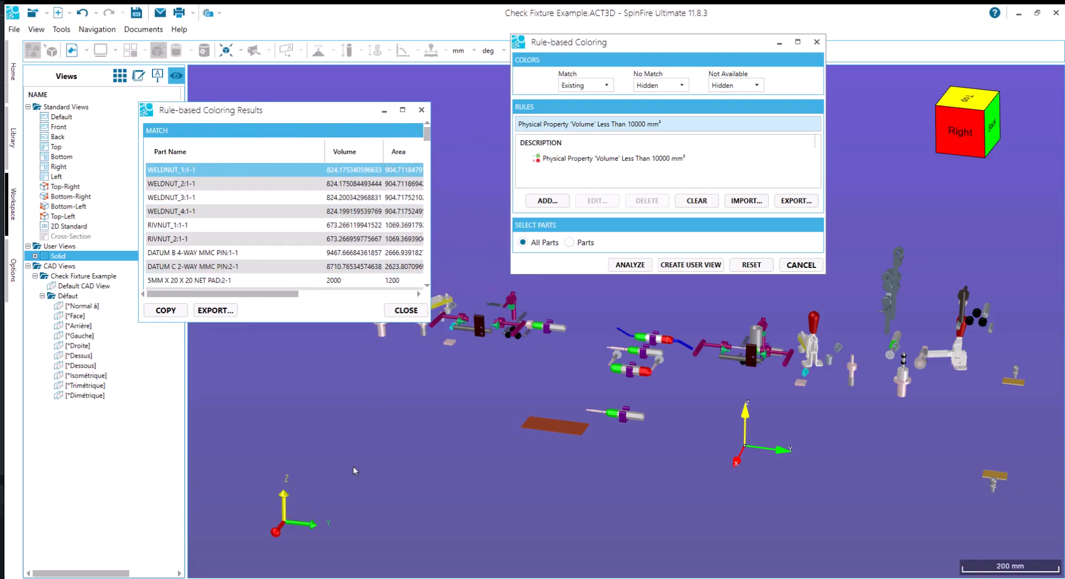
{"action": "left_click", "coordinate": [406, 310]}
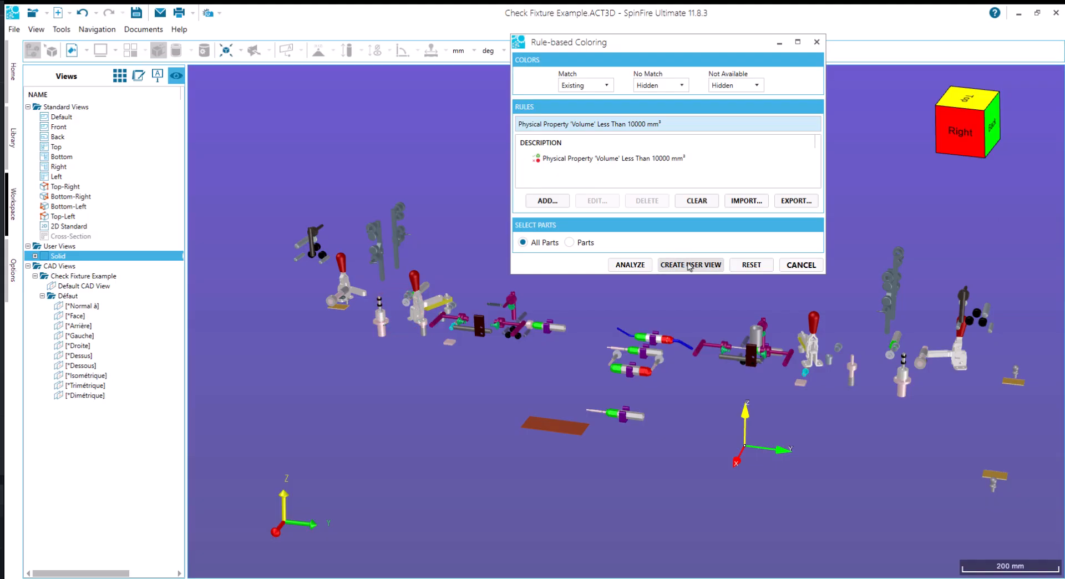
- Save the analysis result as a user view named less than 10000, and reset the model's coloring
{"action": "left_click", "coordinate": [689, 265]}
{"action": "type", "text": "le"}
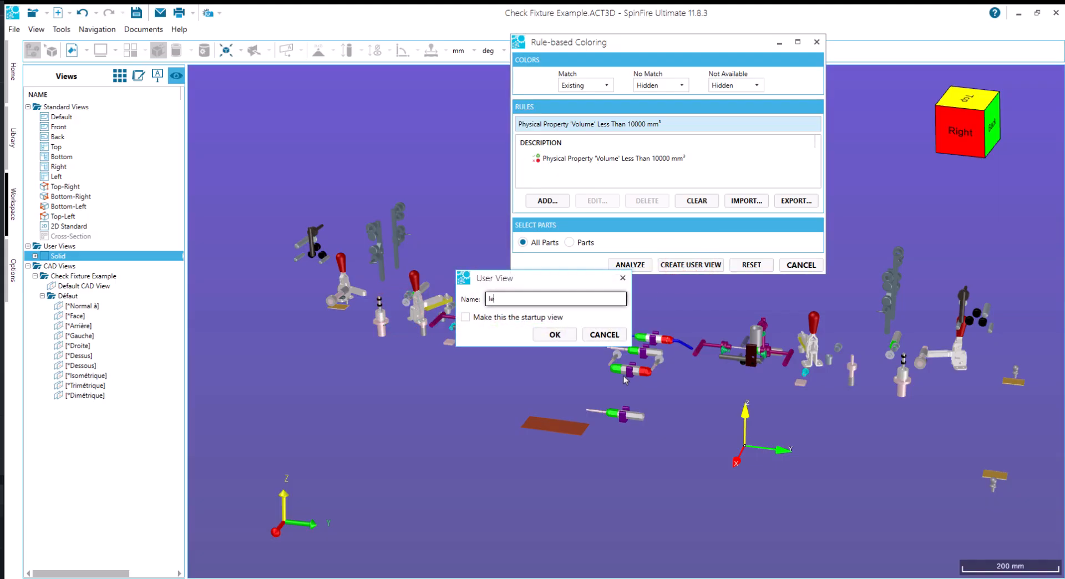
{"action": "type", "text": "ss than 10000"}
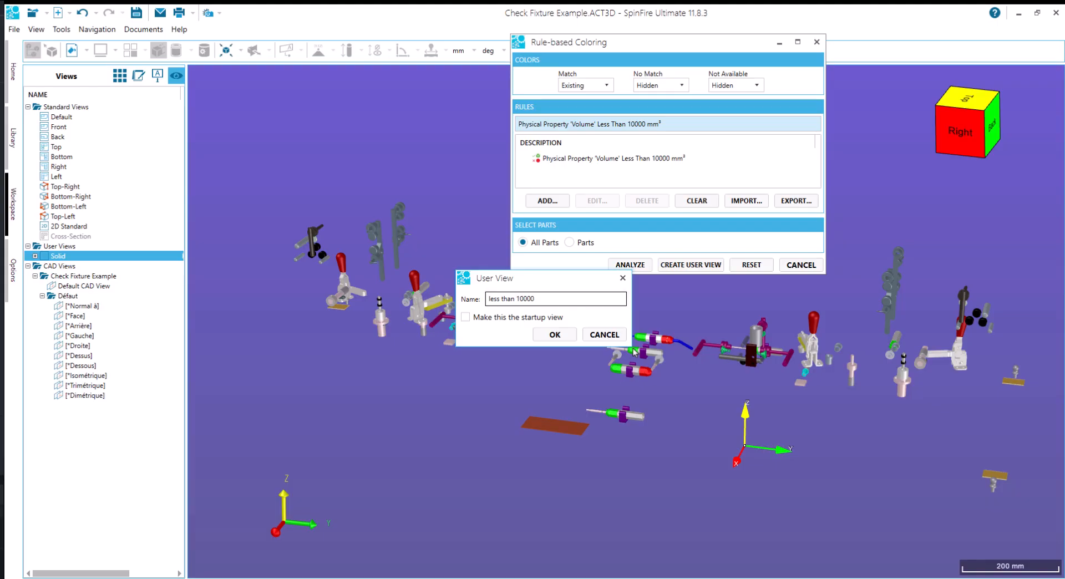
{"action": "left_click", "coordinate": [554, 335]}
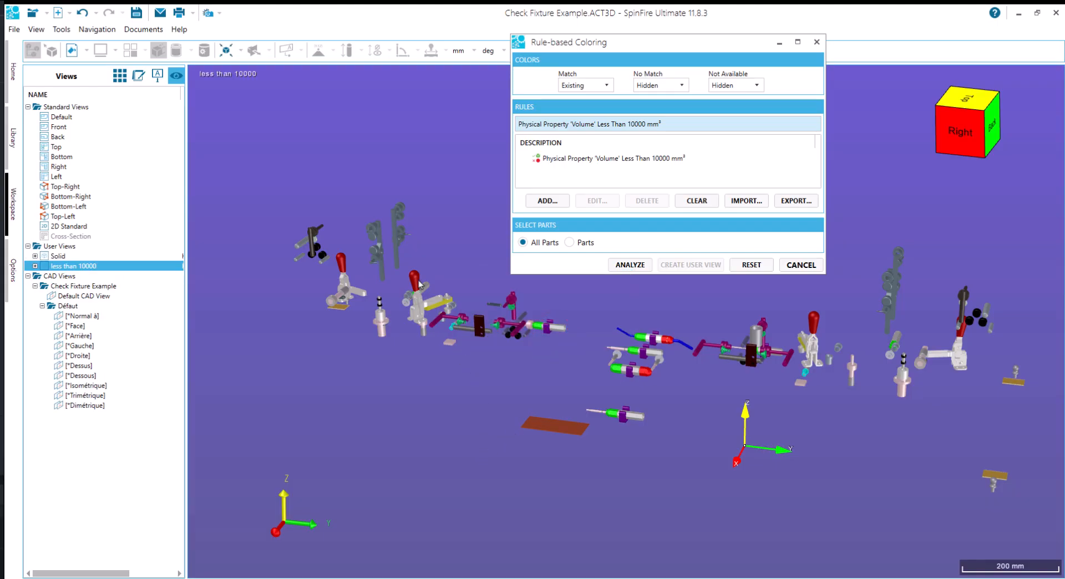
{"action": "left_click", "coordinate": [564, 158]}
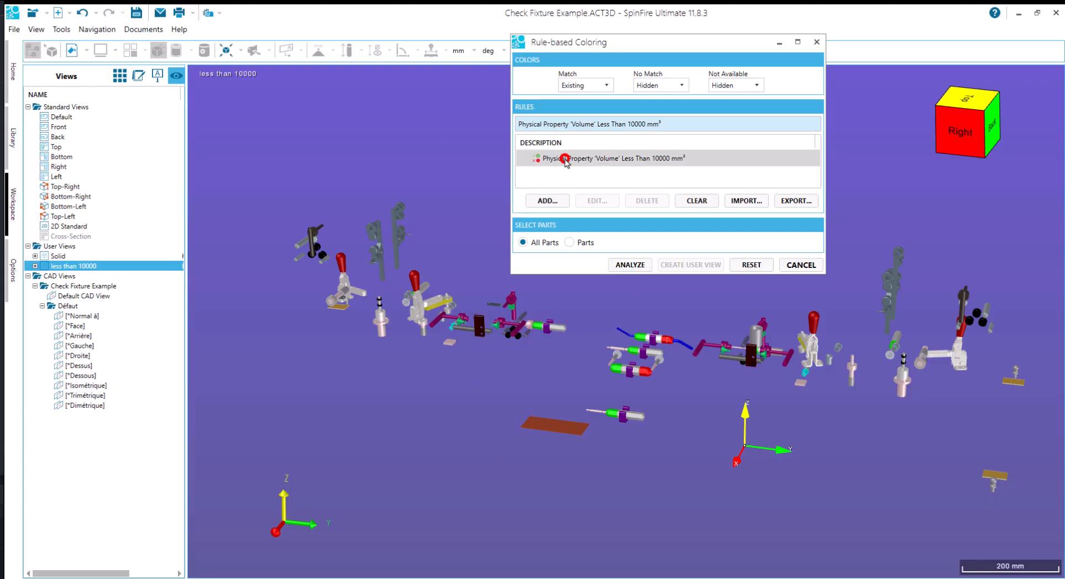
{"action": "left_click", "coordinate": [759, 266]}
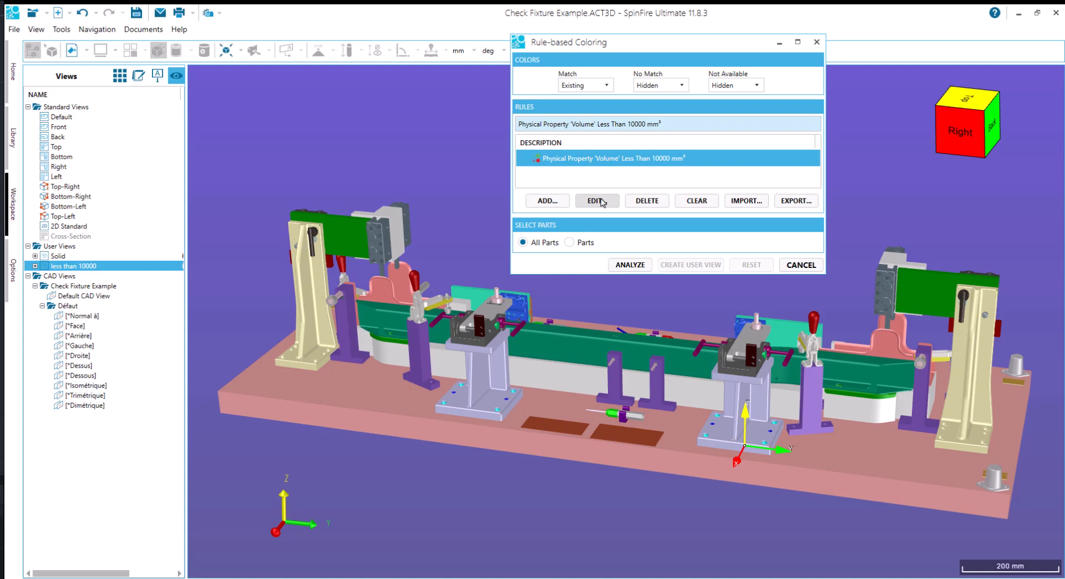
- Change the volume rule to Greater Than 600000 and run the analysis on all parts
{"action": "left_click", "coordinate": [598, 201]}
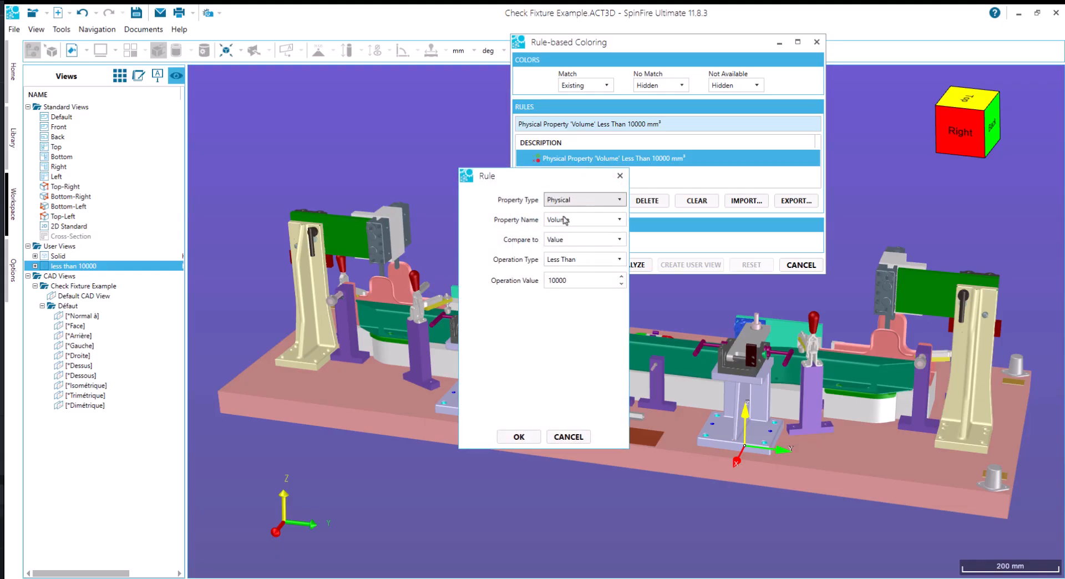
{"action": "left_click", "coordinate": [587, 263]}
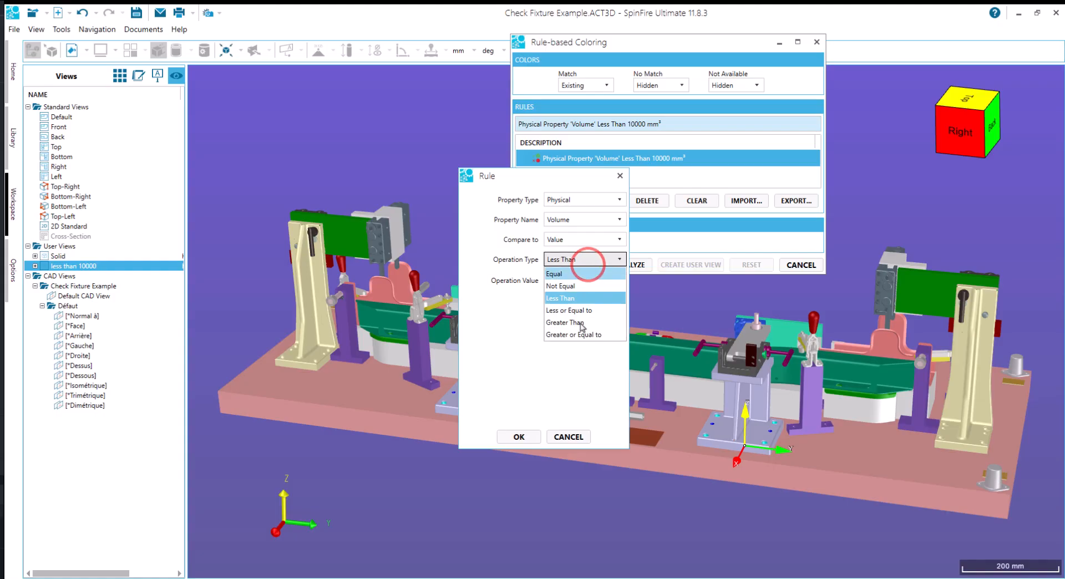
{"action": "left_click", "coordinate": [564, 322]}
{"action": "left_click", "coordinate": [565, 282]}
{"action": "type", "text": "600000"}
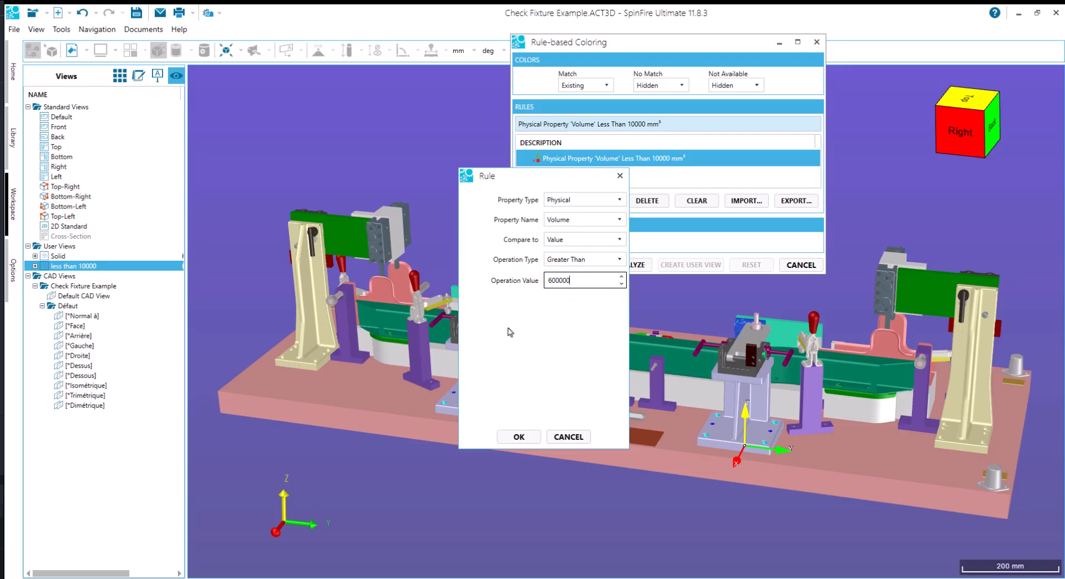
{"action": "left_click", "coordinate": [519, 437]}
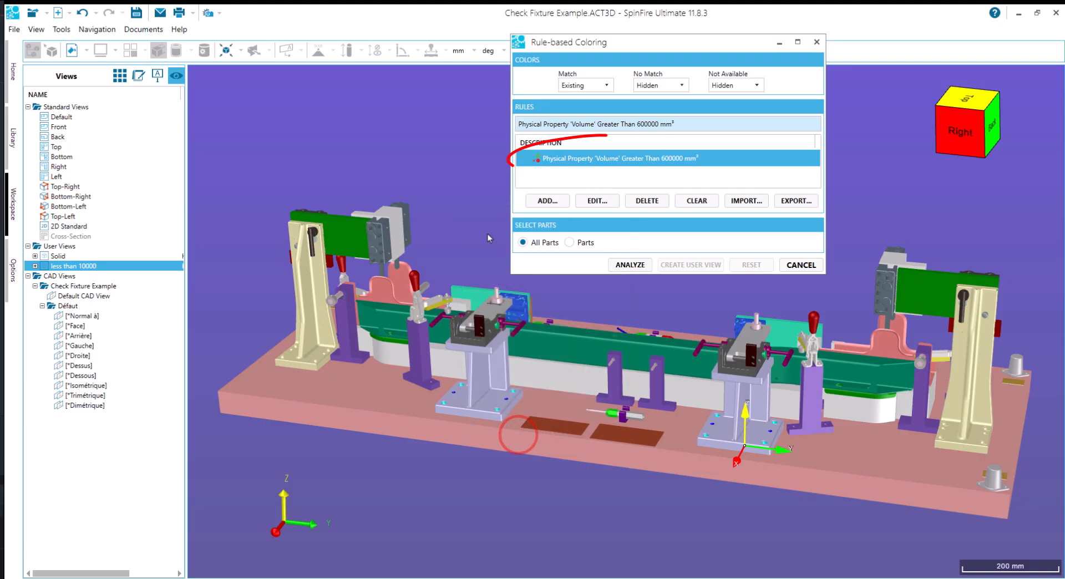
{"action": "left_click", "coordinate": [630, 265]}
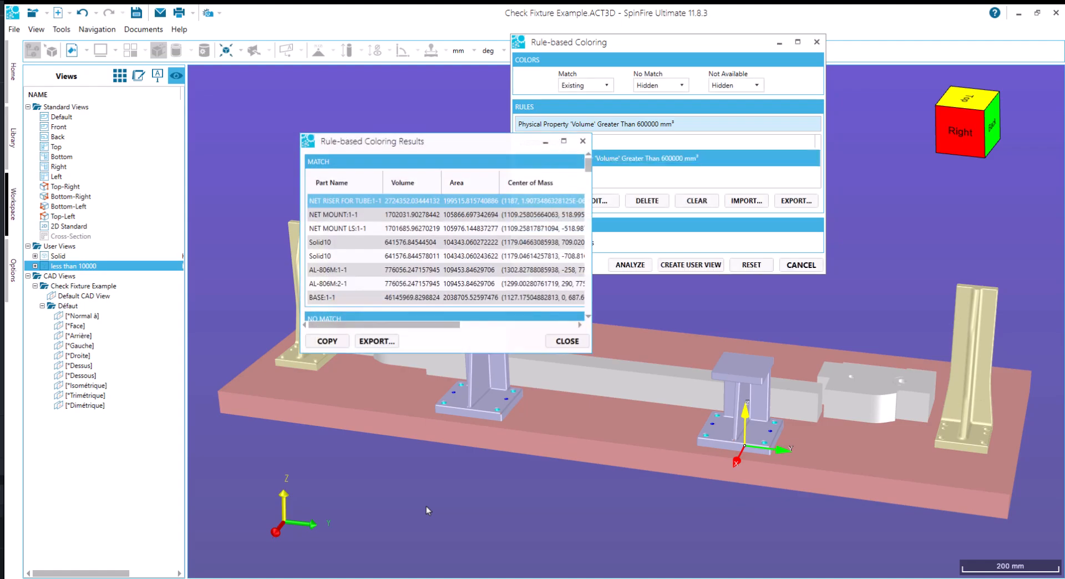
- Check which file formats the analysis results can be exported to, cancel the export, and close the results
{"action": "left_click", "coordinate": [374, 341]}
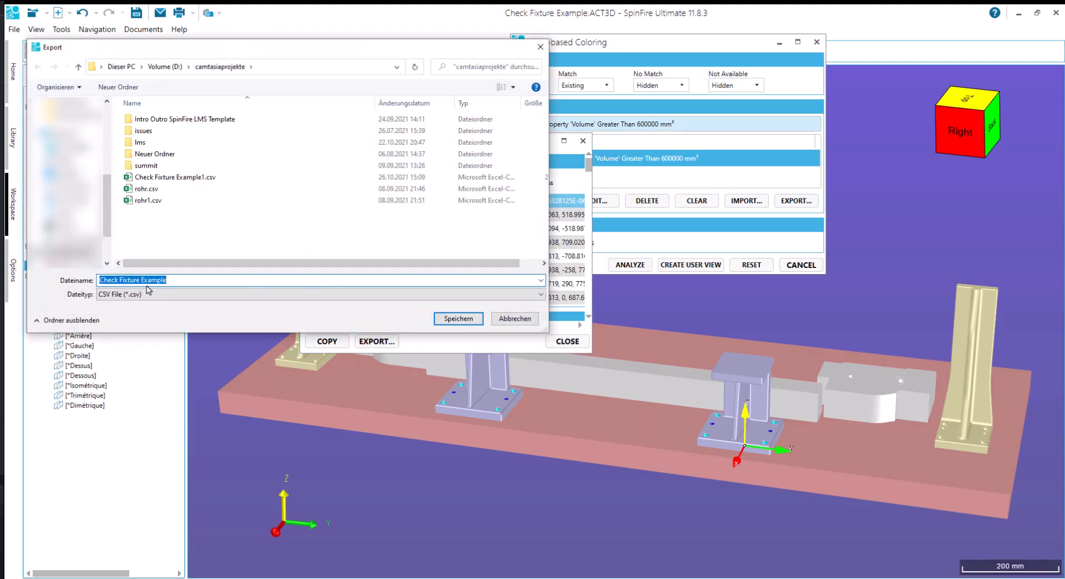
{"action": "left_click", "coordinate": [534, 294]}
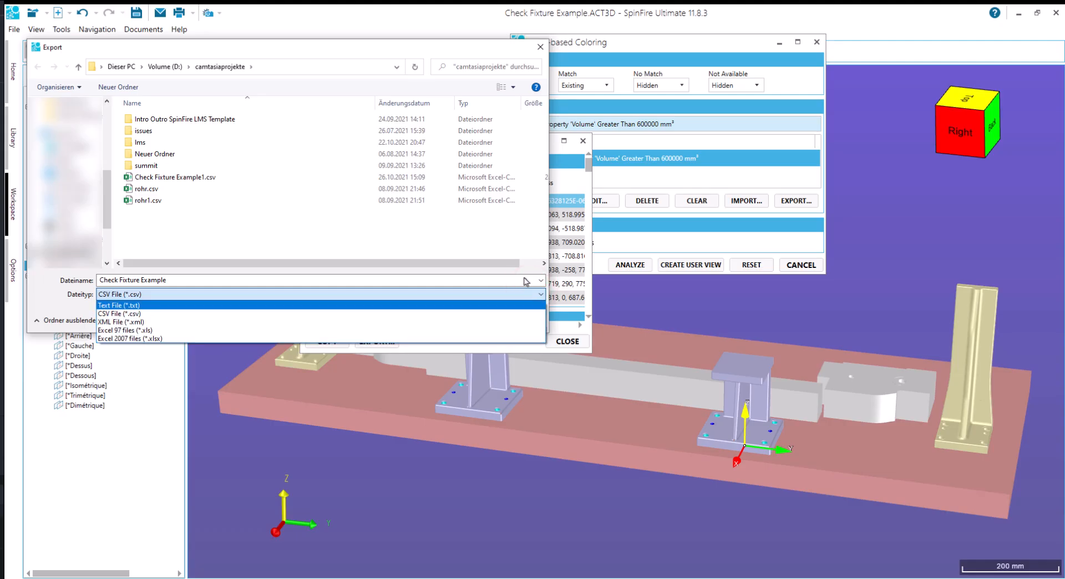
{"action": "left_click", "coordinate": [476, 270]}
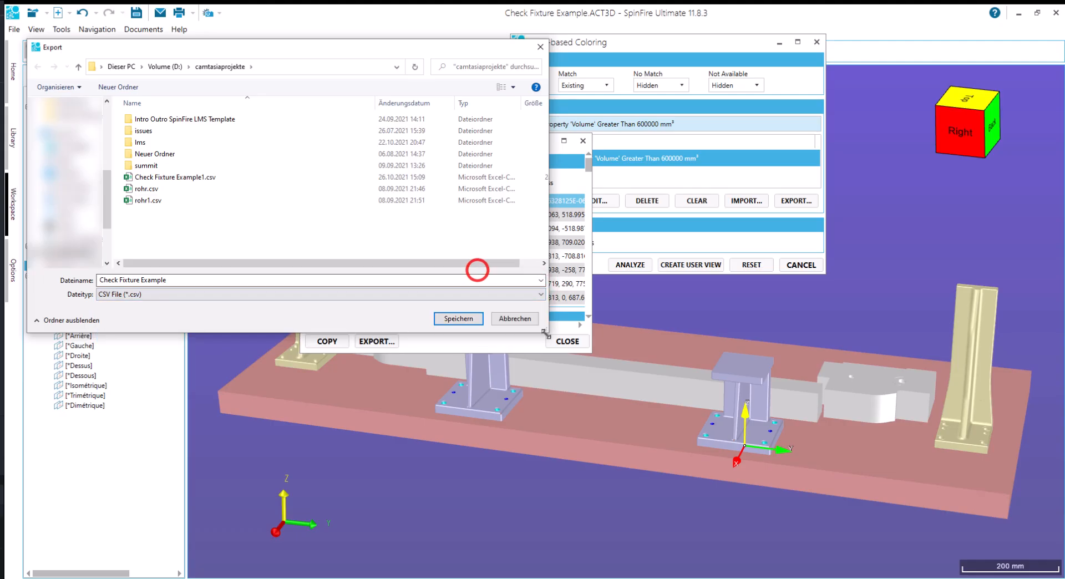
{"action": "left_click", "coordinate": [506, 323]}
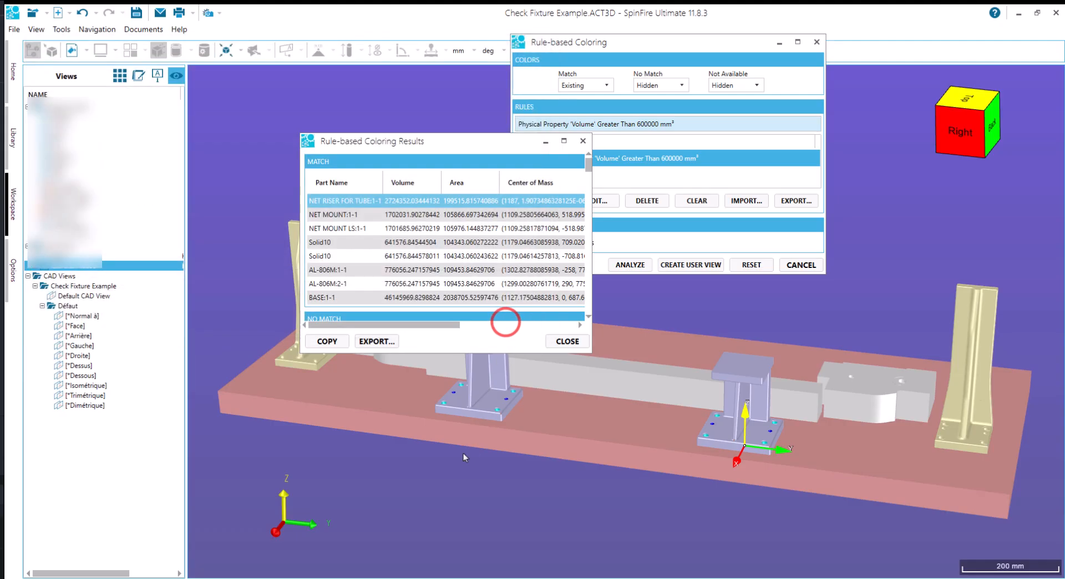
{"action": "left_click", "coordinate": [566, 341]}
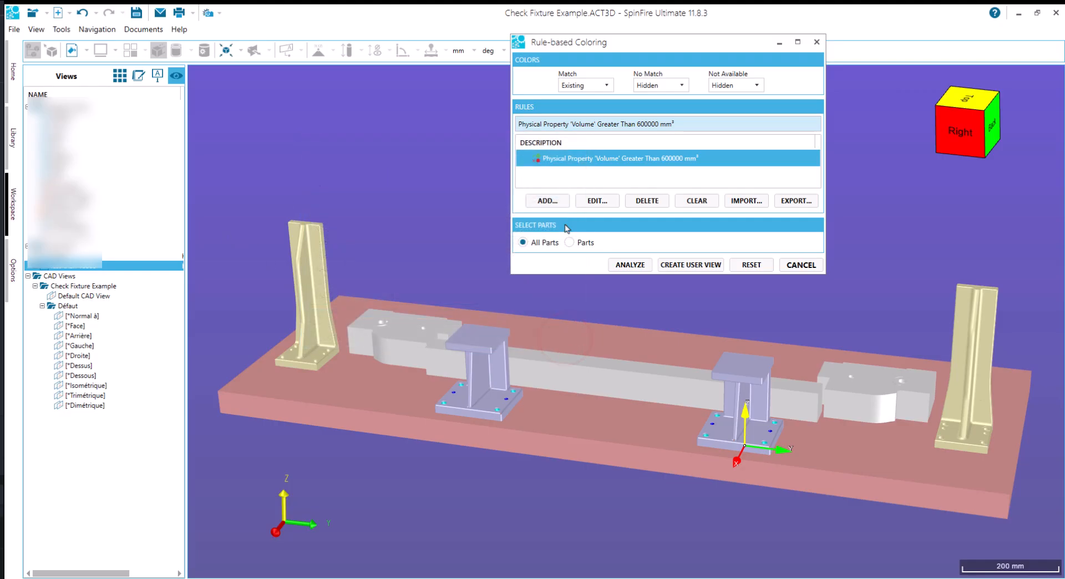
- Save the analysis result as a user view named More than 600000
{"action": "left_click", "coordinate": [690, 265]}
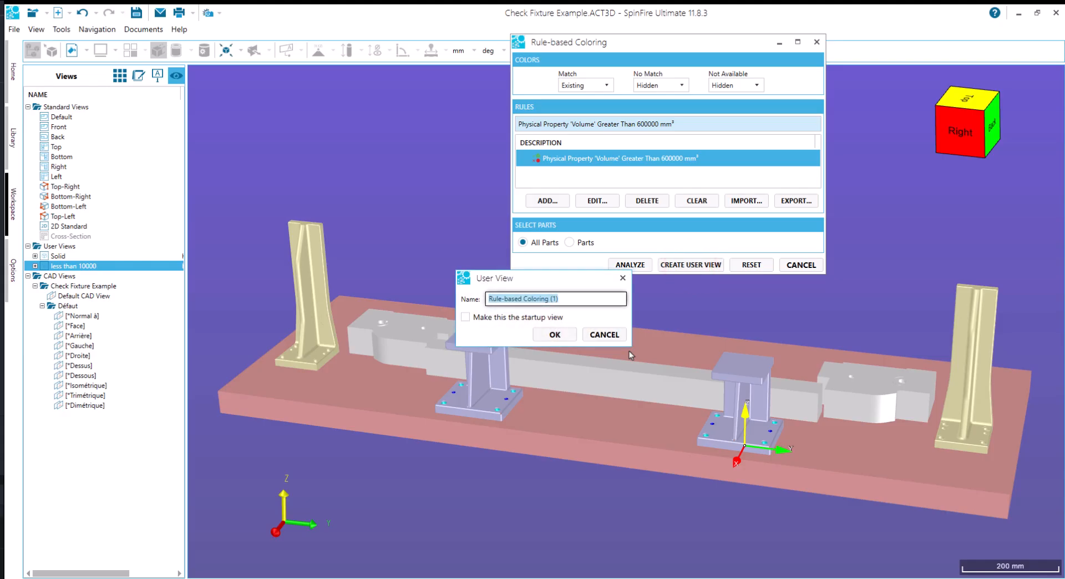
{"action": "type", "text": "More t"}
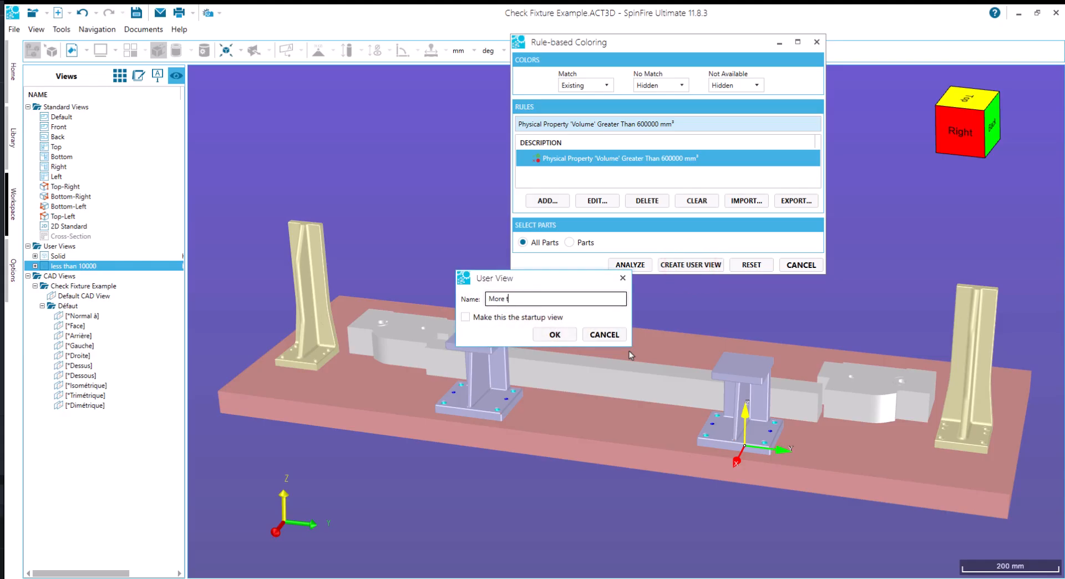
{"action": "type", "text": "han 6"}
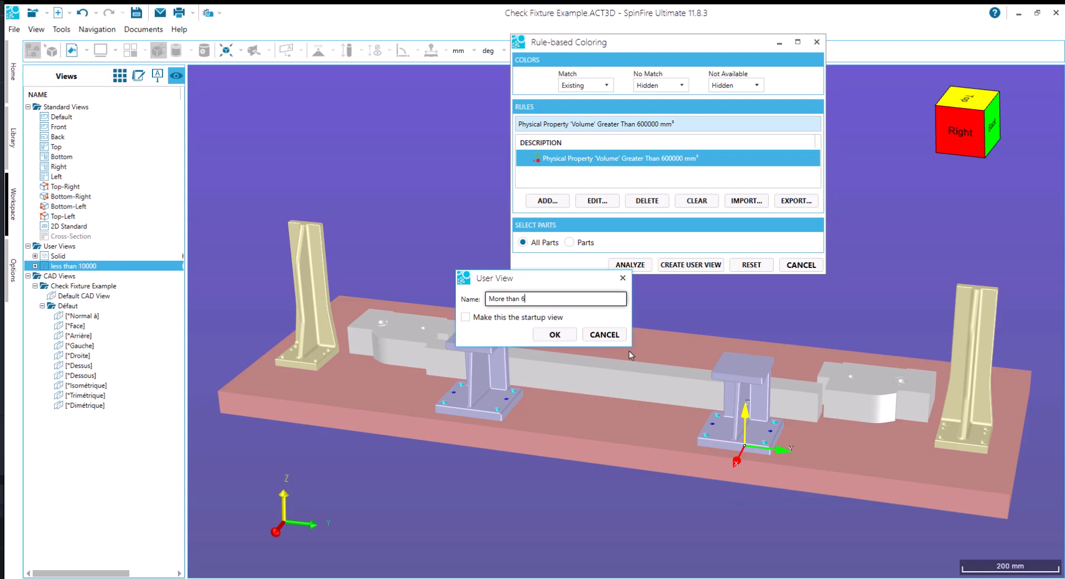
{"action": "type", "text": "00000"}
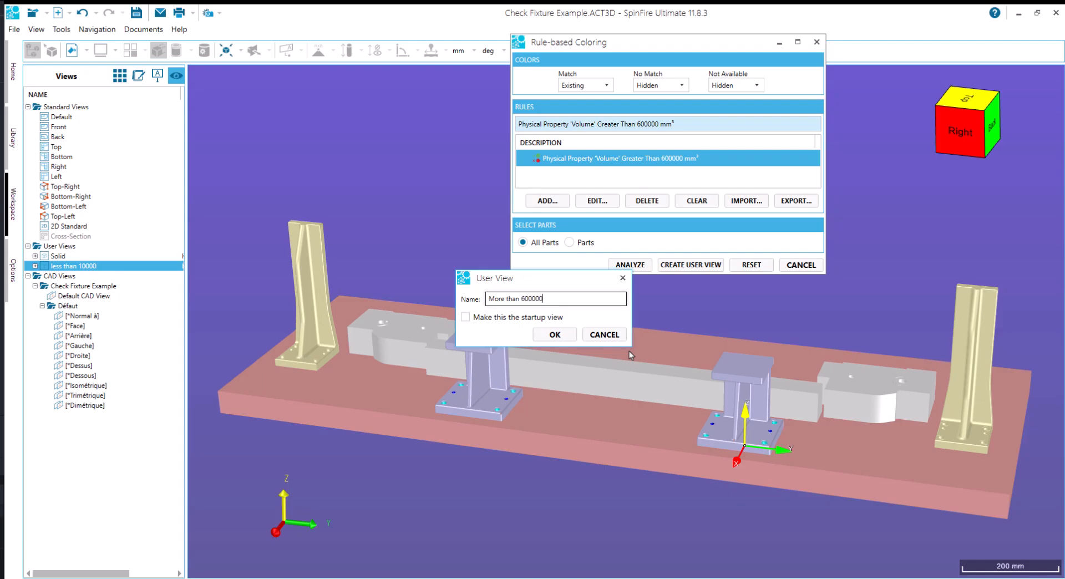
{"action": "left_click", "coordinate": [551, 335]}
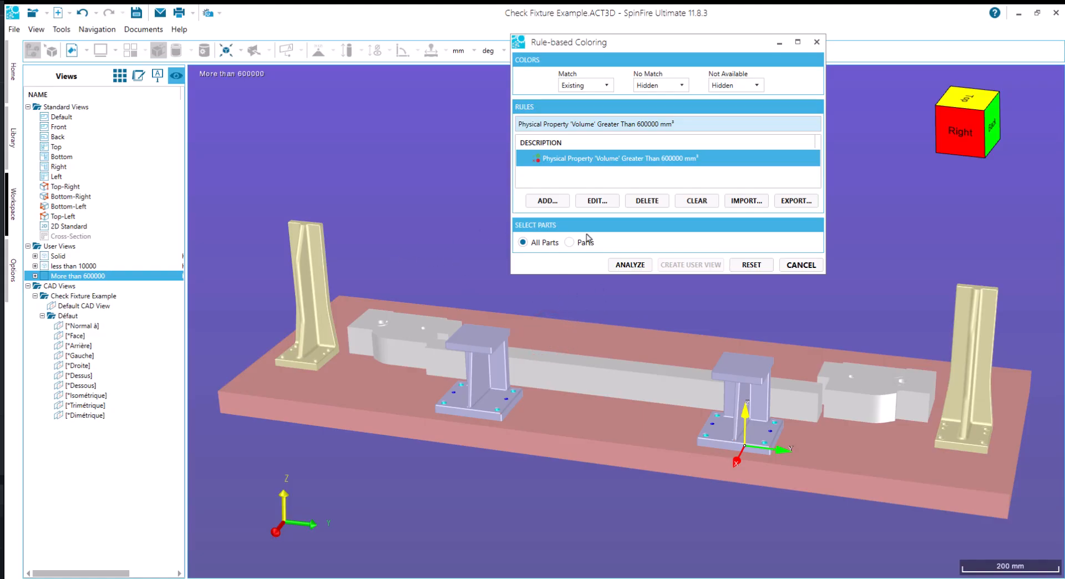
- Add a second rule that matches parts whose CAD property Name, as a String compared to a Value, Starts With Solid
{"action": "left_click", "coordinate": [547, 201]}
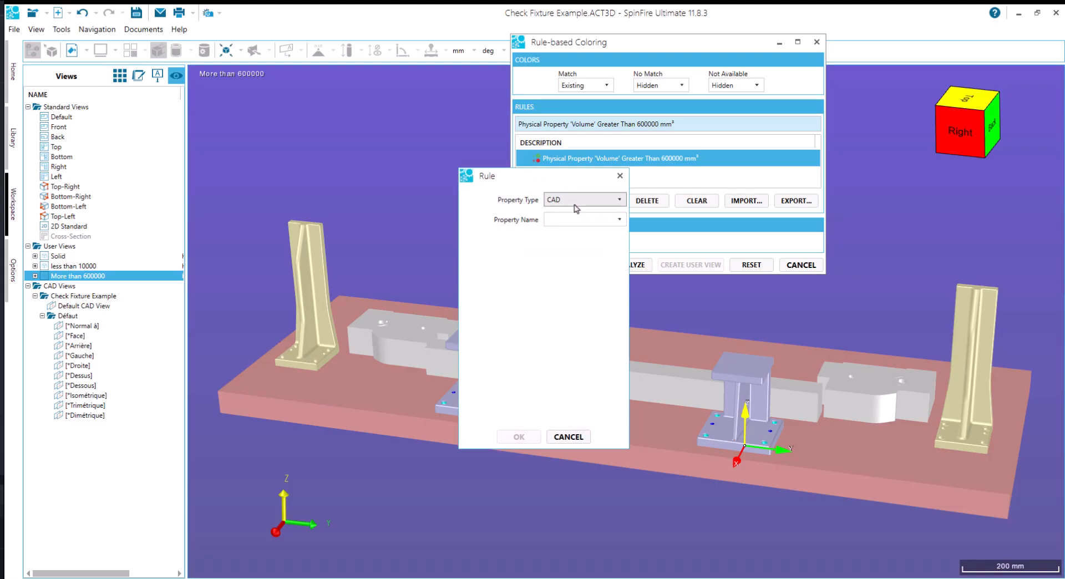
{"action": "left_click", "coordinate": [598, 220]}
{"action": "left_click", "coordinate": [564, 294]}
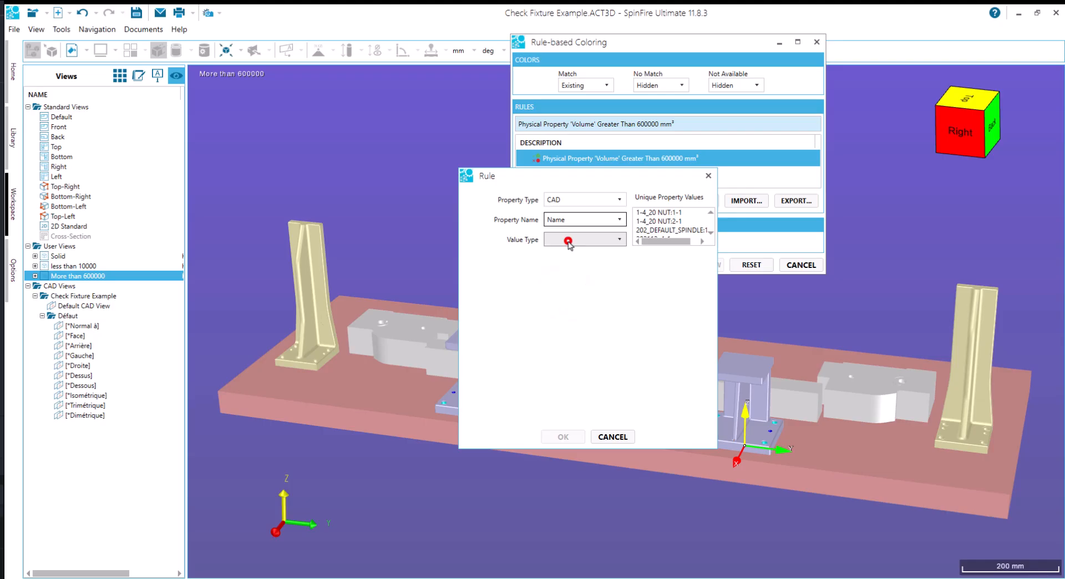
{"action": "left_click", "coordinate": [567, 241]}
{"action": "left_click", "coordinate": [559, 295]}
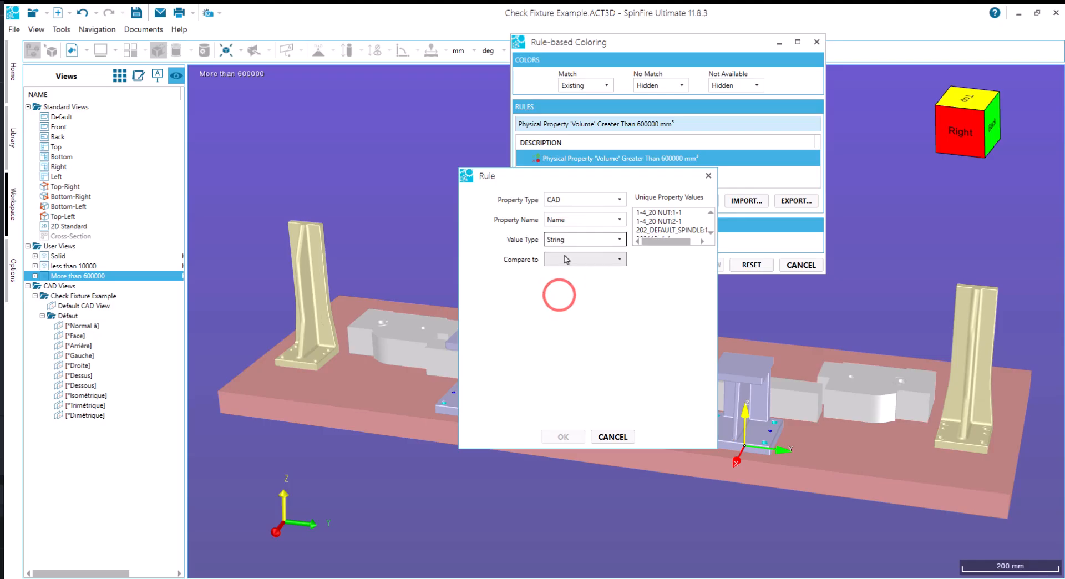
{"action": "left_click", "coordinate": [566, 259]}
{"action": "left_click", "coordinate": [559, 270]}
{"action": "left_click", "coordinate": [564, 280]}
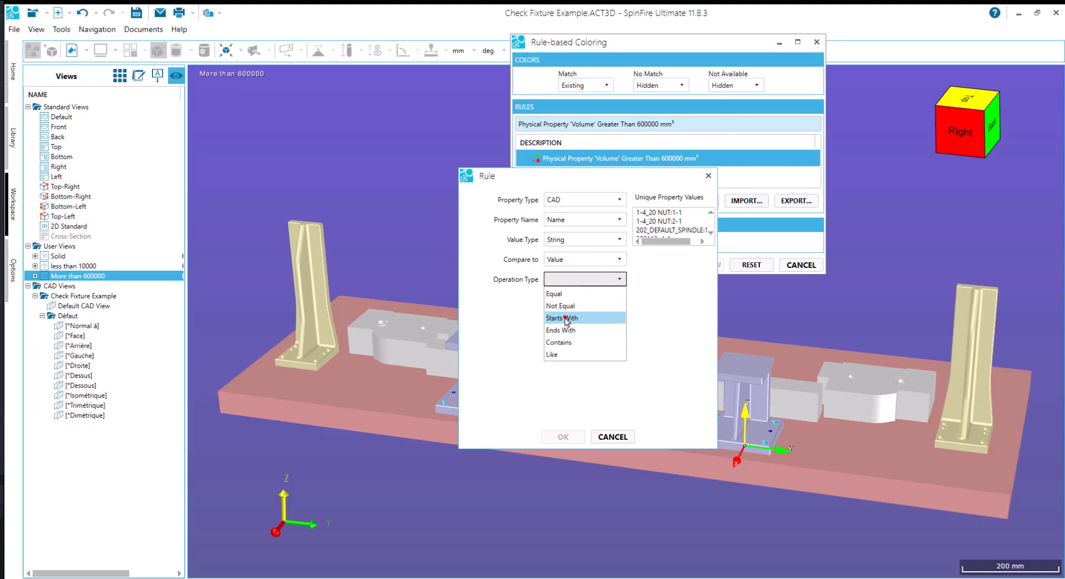
{"action": "left_click", "coordinate": [566, 318]}
{"action": "left_click", "coordinate": [558, 300]}
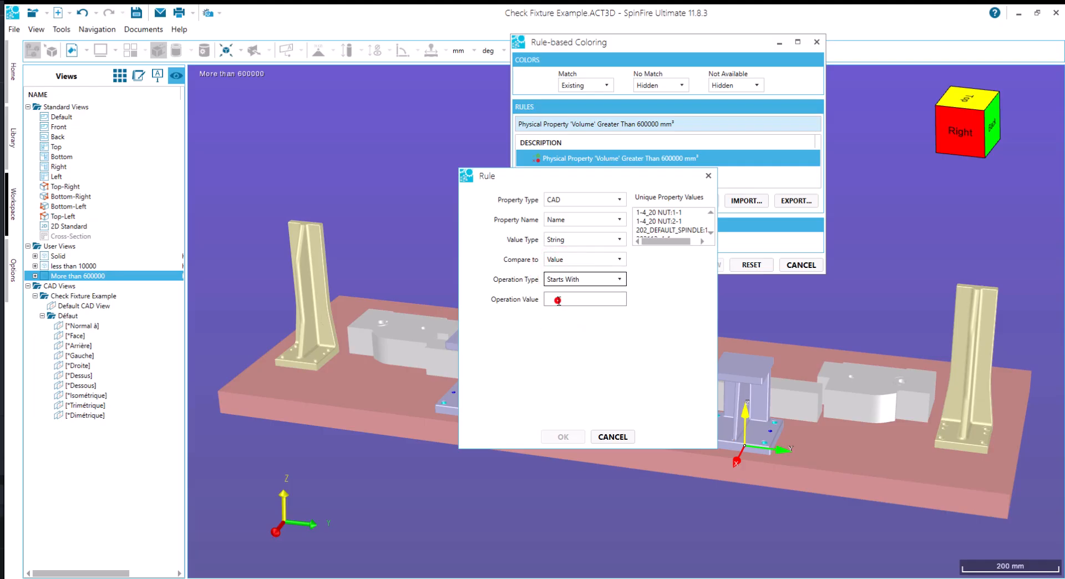
{"action": "type", "text": "Solid"}
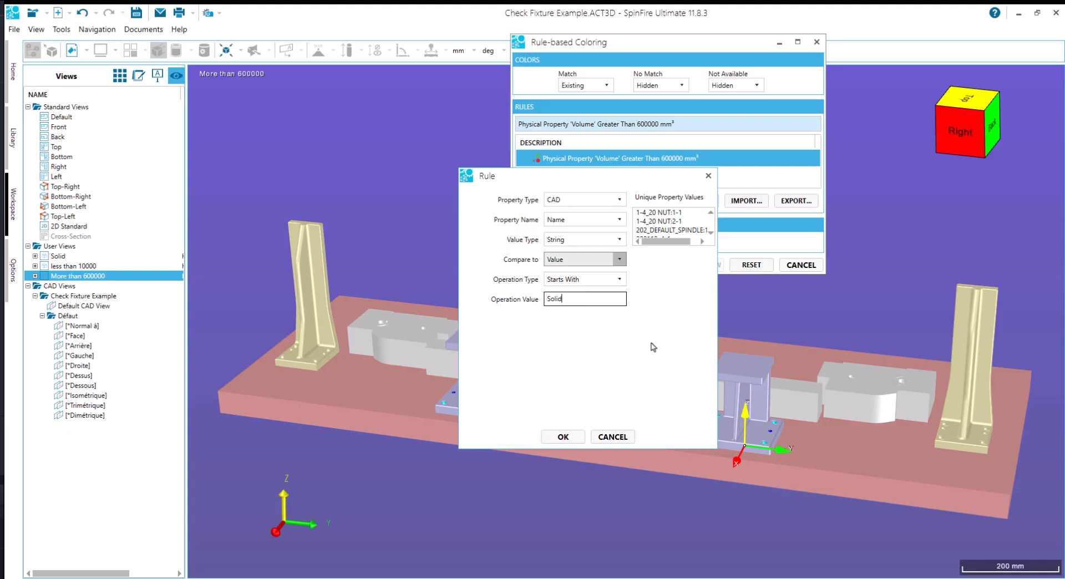
{"action": "left_click", "coordinate": [563, 437]}
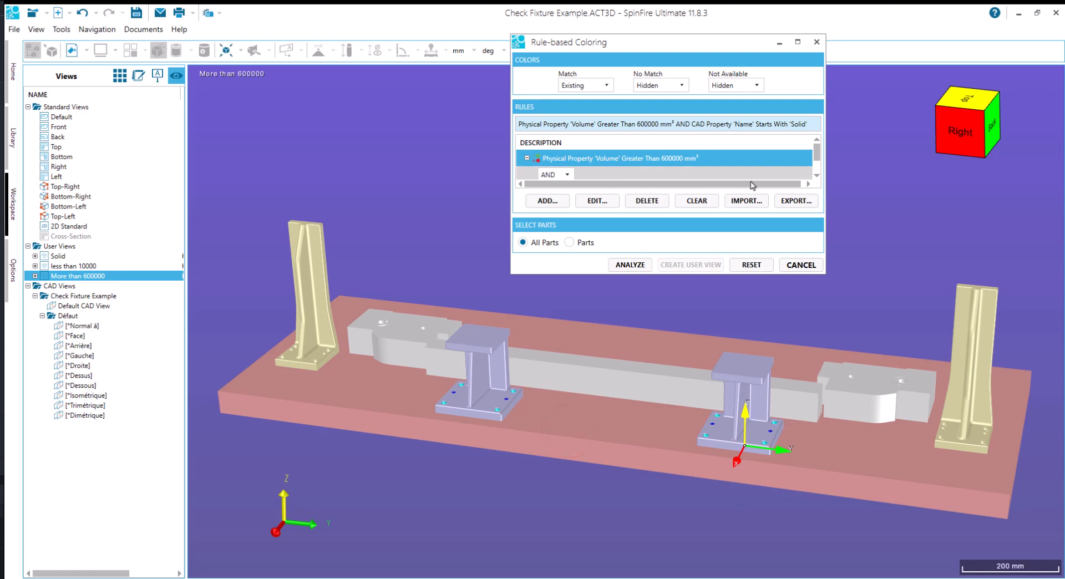
- Run the analysis on all parts with the volume rule AND the name rule combined, and close the results
{"action": "left_click", "coordinate": [817, 175]}
{"action": "left_click", "coordinate": [817, 175]}
{"action": "left_click", "coordinate": [817, 175]}
{"action": "left_click", "coordinate": [817, 176]}
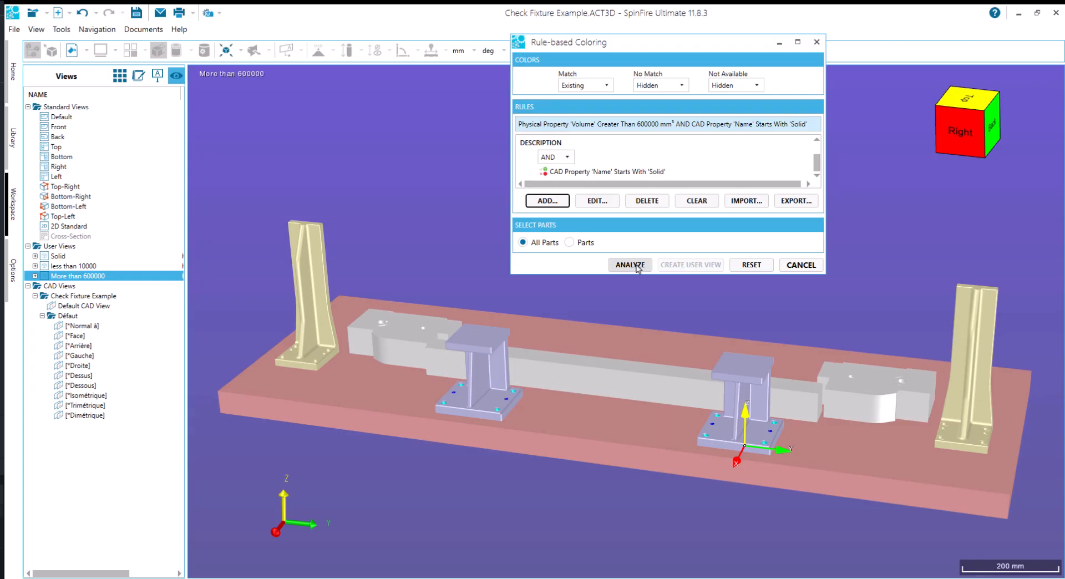
{"action": "left_click", "coordinate": [636, 265]}
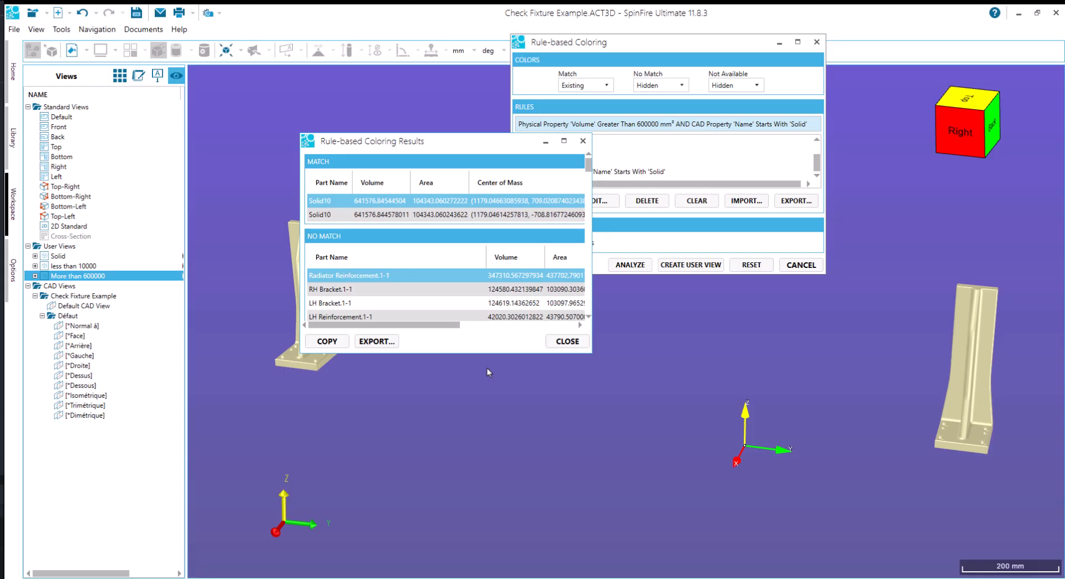
{"action": "left_click", "coordinate": [576, 341]}
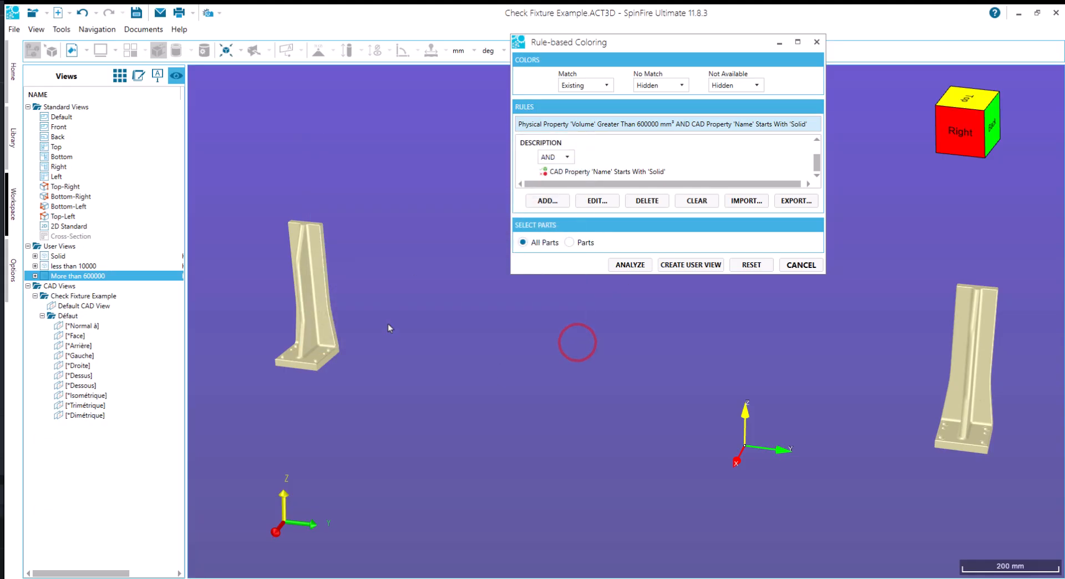
- Reset the coloring to leave rule-based coloring, and display the user views less than 10000 and More than 600000
{"action": "left_click", "coordinate": [754, 265]}
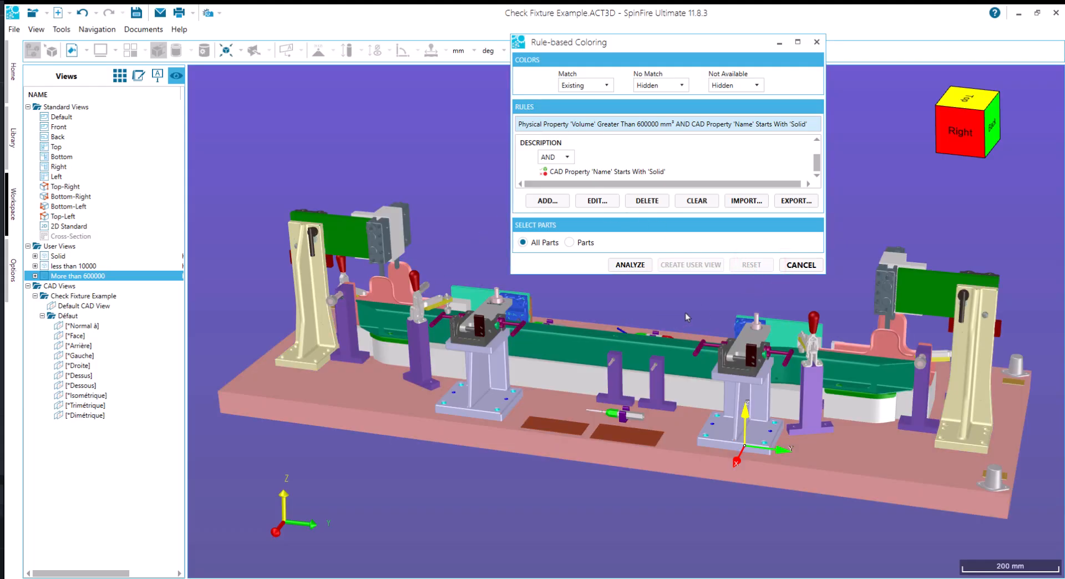
{"action": "left_click", "coordinate": [802, 265]}
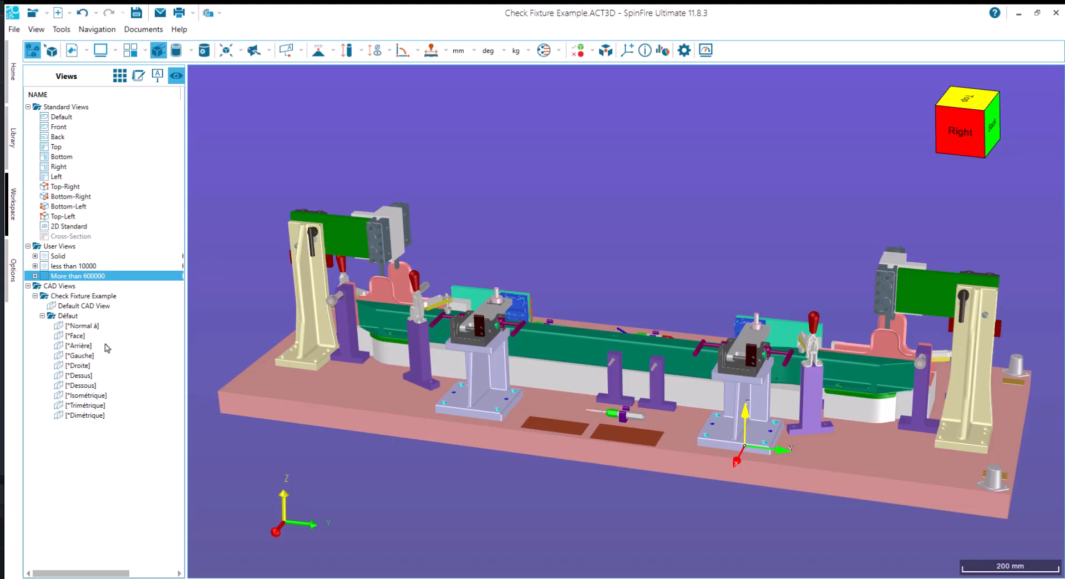
{"action": "left_click", "coordinate": [85, 266]}
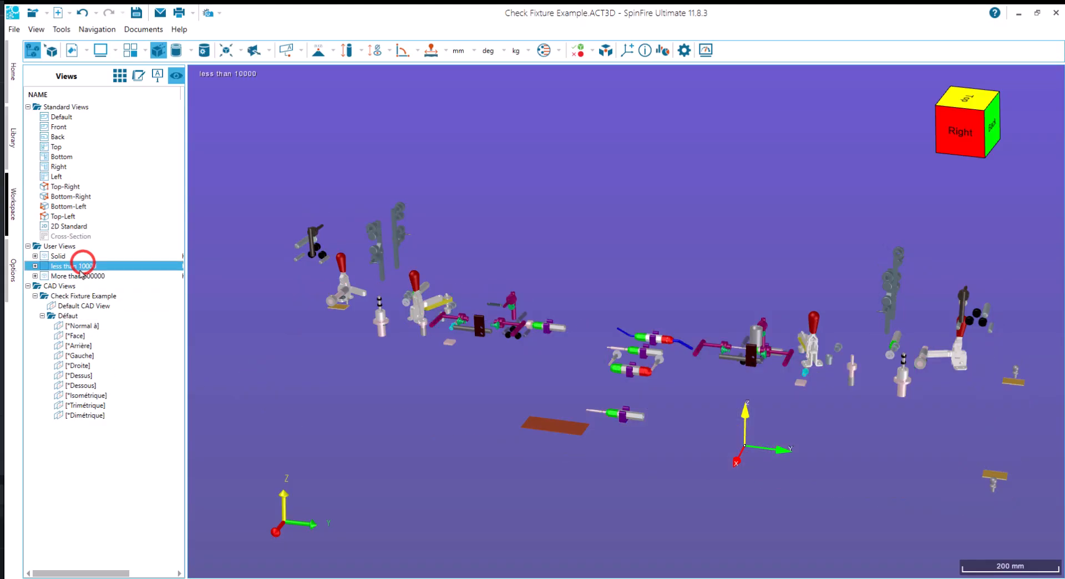
{"action": "left_click", "coordinate": [76, 276]}
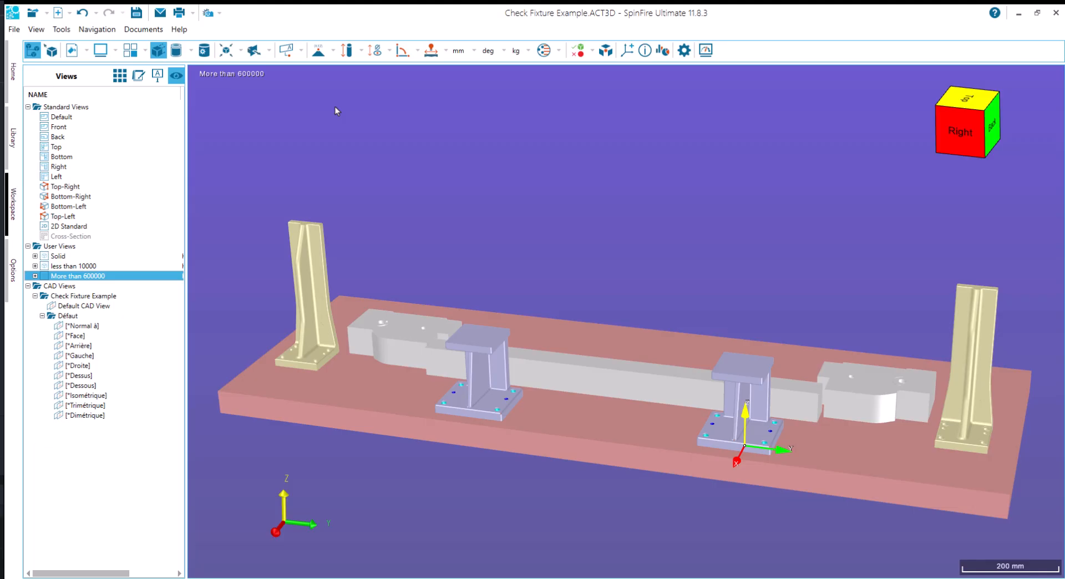
- Set up an Auto Note with Name as its content, applied to individually selected parts and subassemblies
{"action": "left_click", "coordinate": [299, 50]}
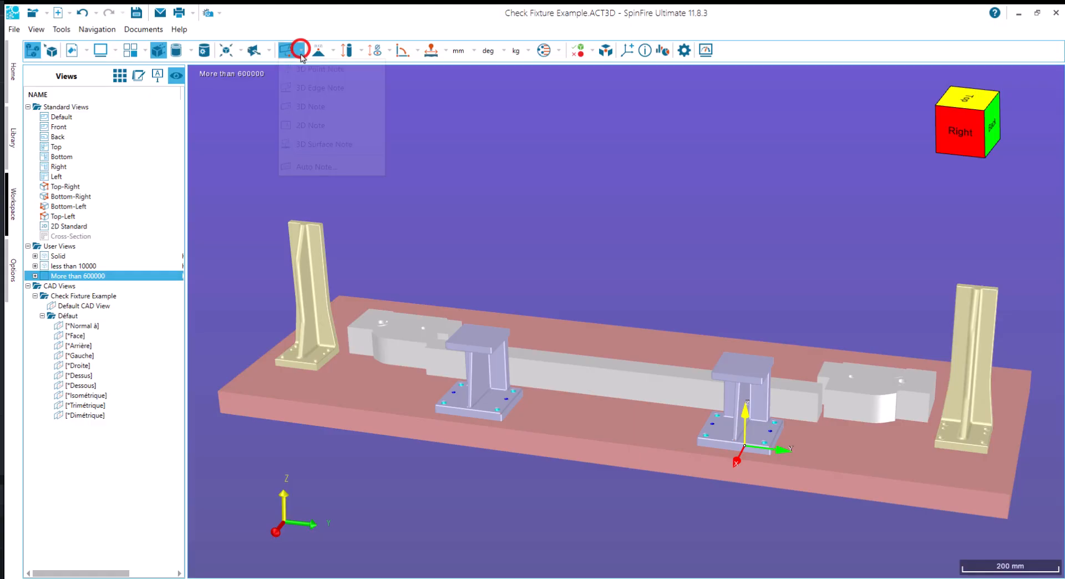
{"action": "left_click", "coordinate": [310, 167]}
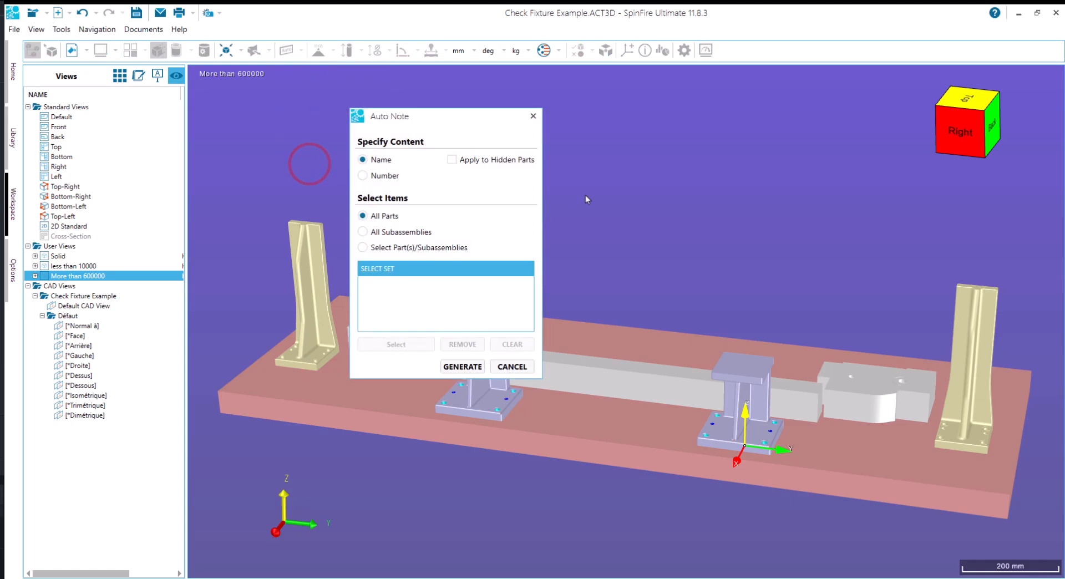
{"action": "left_click", "coordinate": [369, 248]}
{"action": "left_click_drag", "start_coordinate": [441, 115], "coordinate": [633, 42]}
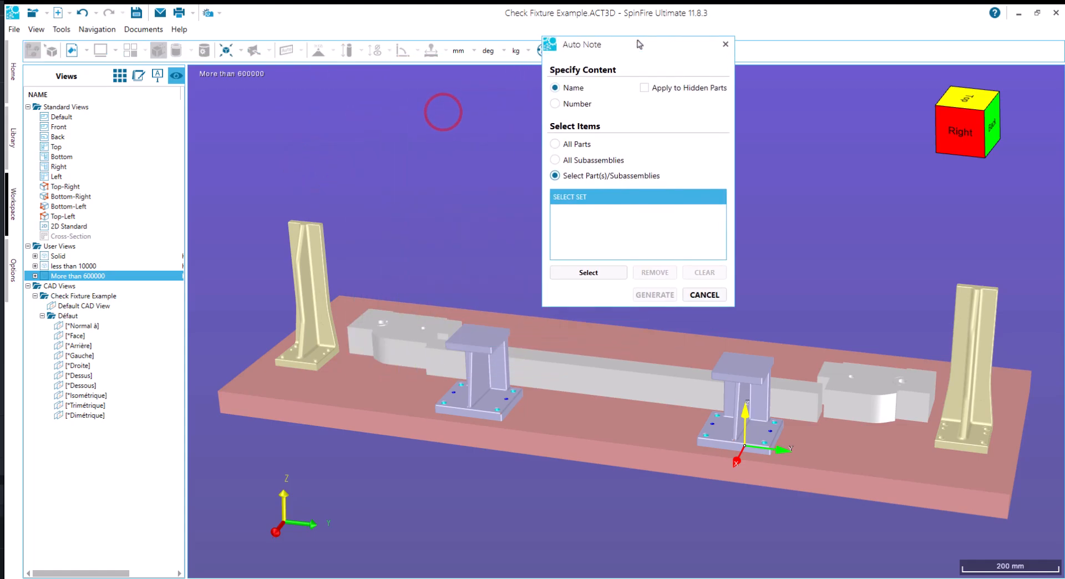
{"action": "left_click", "coordinate": [574, 272]}
- Select both Solid10 uprights, both net mounts, the tube riser, both AL-806M stands and the base, and generate their name notes
{"action": "left_click", "coordinate": [305, 259]}
{"action": "left_click", "coordinate": [400, 346]}
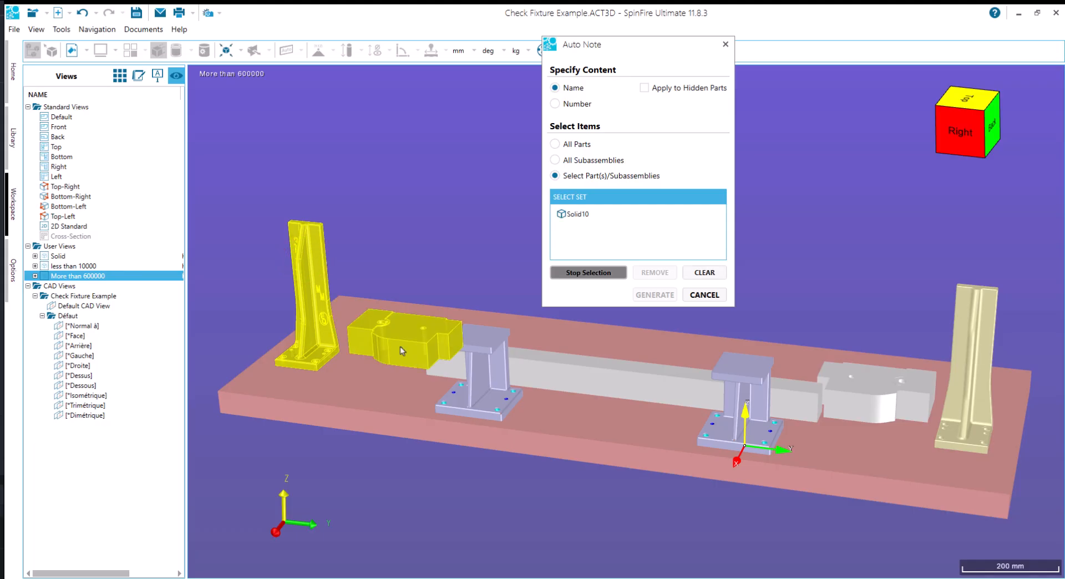
{"action": "left_click", "coordinate": [507, 374]}
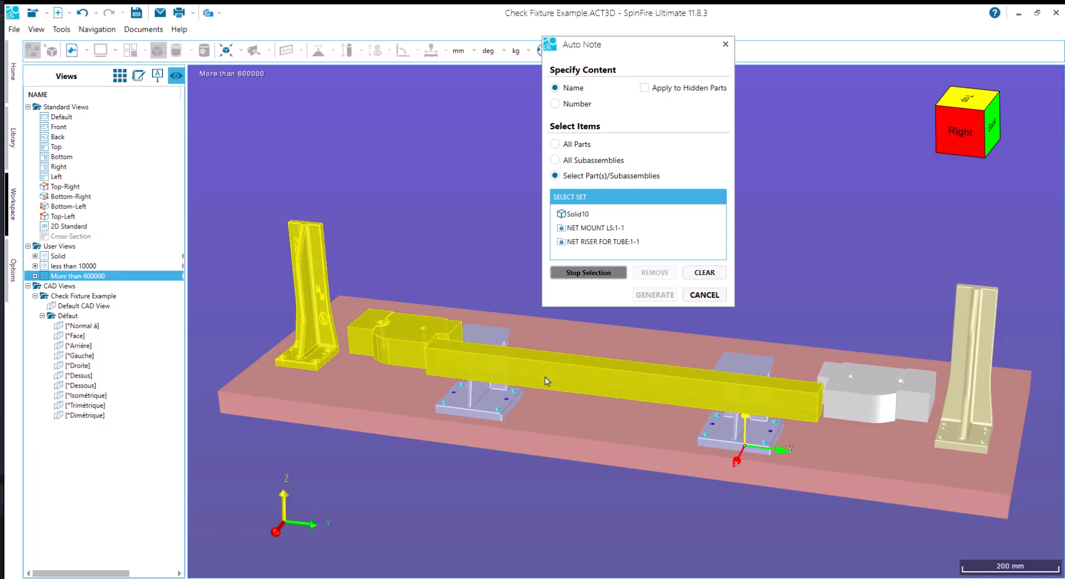
{"action": "left_click", "coordinate": [501, 409]}
{"action": "left_click", "coordinate": [744, 430]}
{"action": "left_click", "coordinate": [844, 400]}
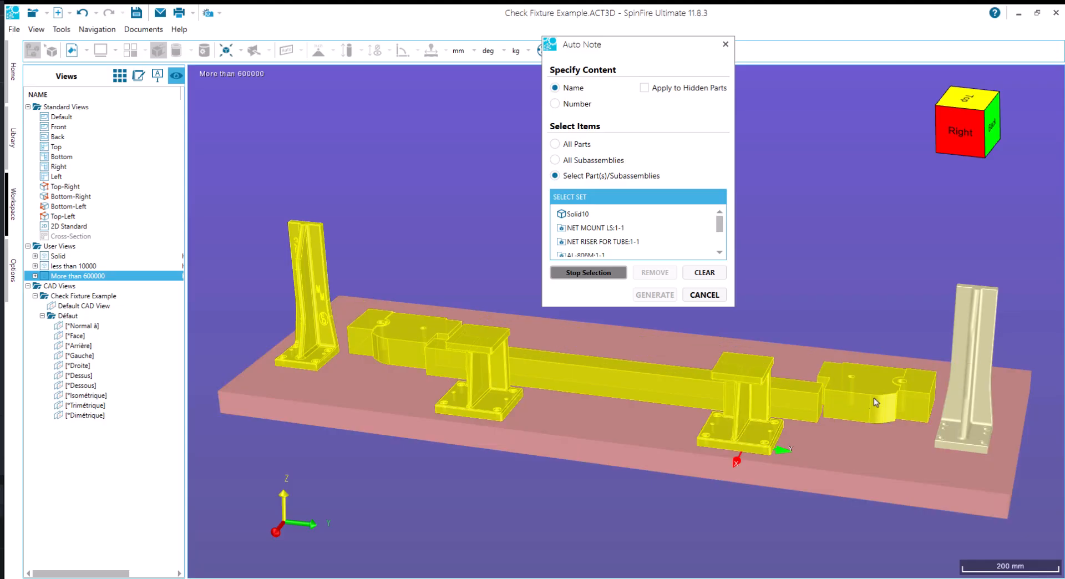
{"action": "left_click", "coordinate": [972, 385]}
{"action": "left_click", "coordinate": [906, 488]}
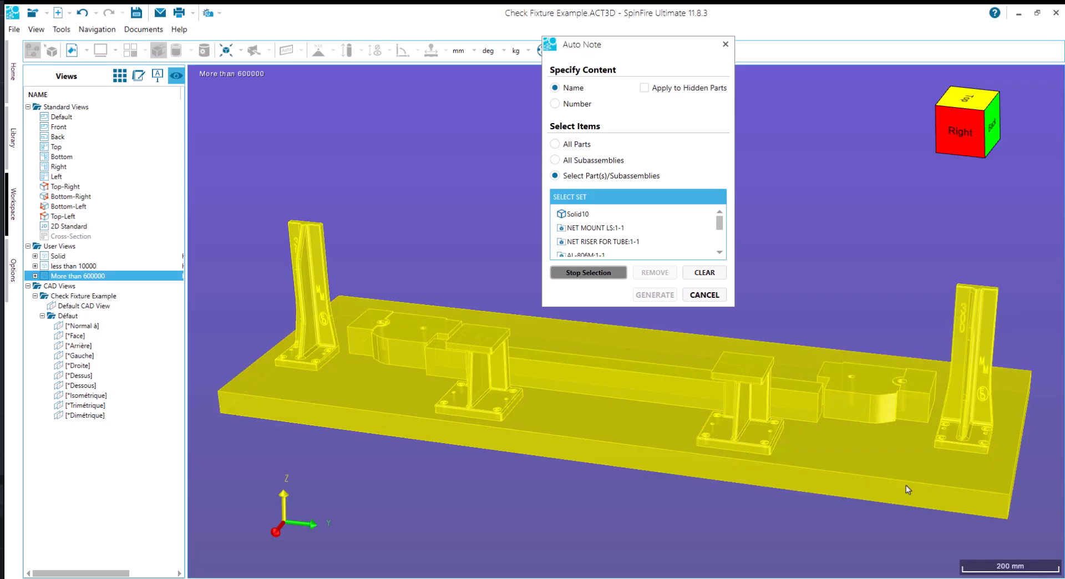
{"action": "left_click", "coordinate": [589, 272]}
{"action": "left_click", "coordinate": [644, 296]}
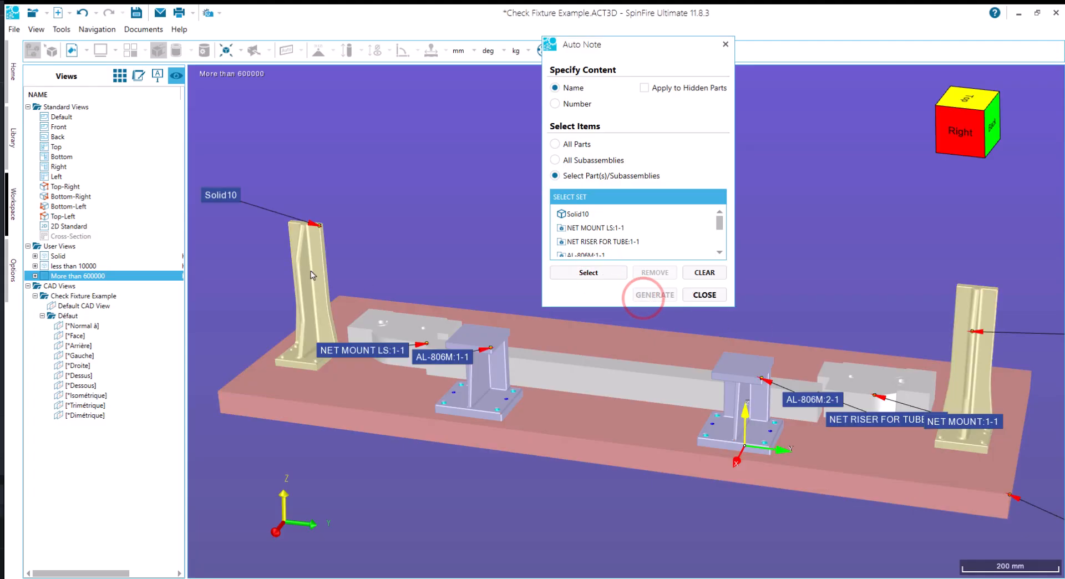
- Finish Auto Note and move the notes for one Solid10 upright, the net mounts, tube riser and AL-806M stands above the fixture
{"action": "left_click_drag", "start_coordinate": [221, 194], "coordinate": [309, 194]}
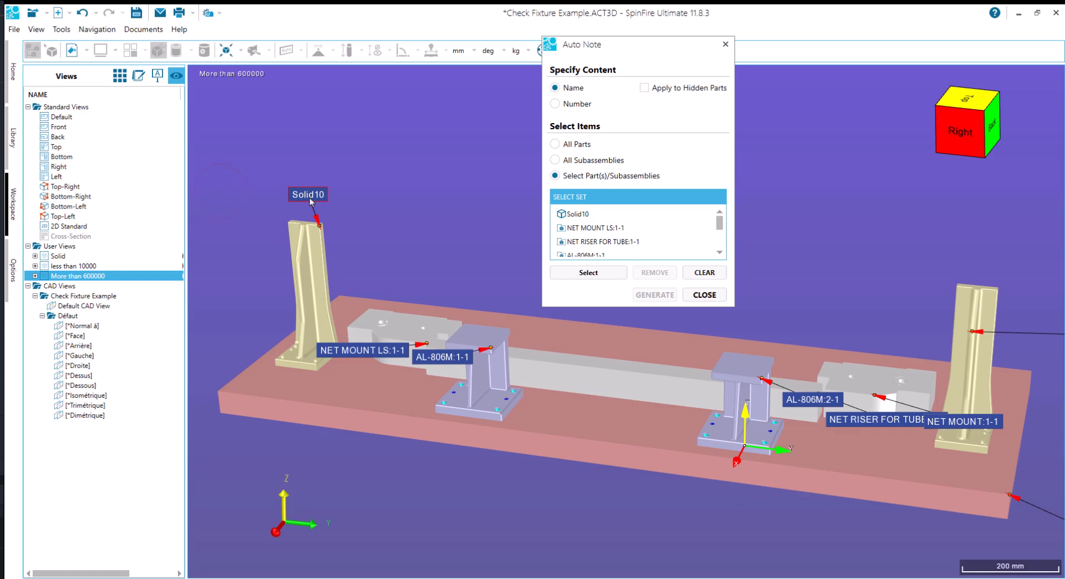
{"action": "left_click", "coordinate": [706, 296]}
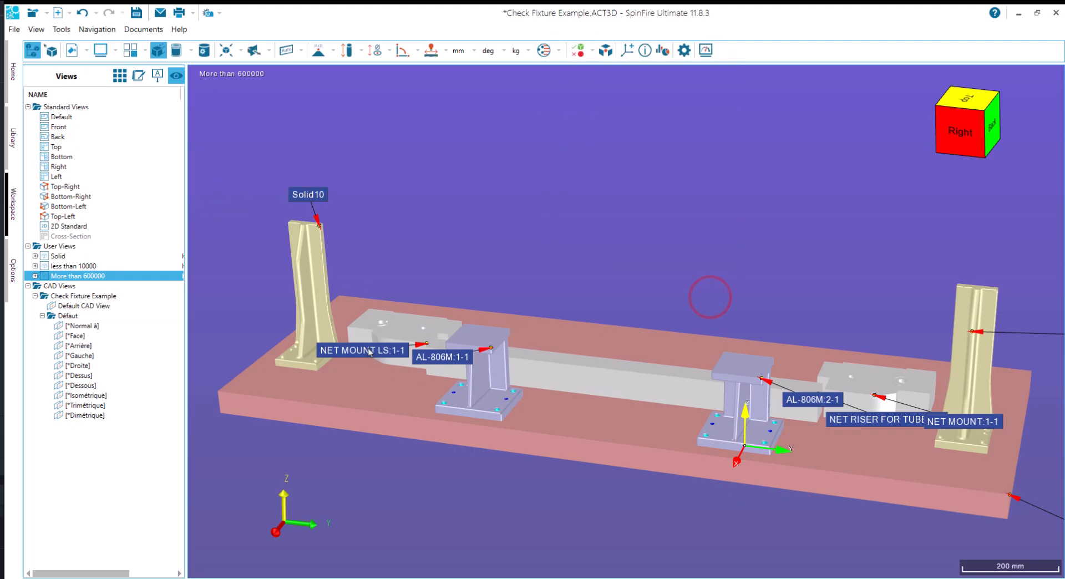
{"action": "left_click_drag", "start_coordinate": [368, 352], "coordinate": [393, 235]}
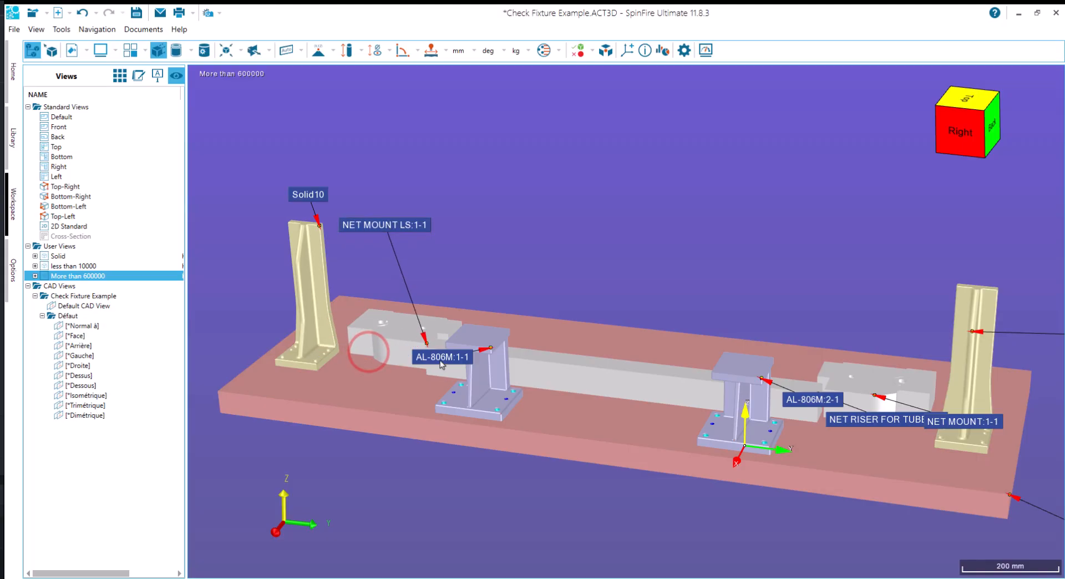
{"action": "left_click_drag", "start_coordinate": [440, 358], "coordinate": [510, 242]}
{"action": "left_click_drag", "start_coordinate": [790, 407], "coordinate": [678, 280]}
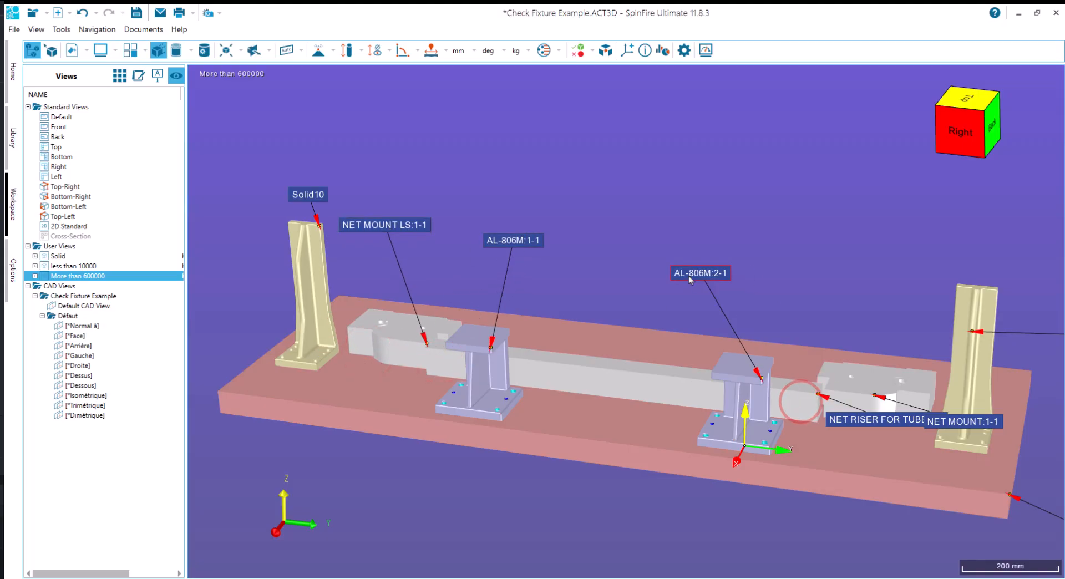
{"action": "left_click_drag", "start_coordinate": [866, 424], "coordinate": [836, 296]}
{"action": "left_click_drag", "start_coordinate": [957, 423], "coordinate": [947, 261]}
- Move the BASE:1-1 note up beside the base corner and both AL-806M notes down in front of their stands
{"action": "scroll", "coordinate": [947, 261], "scroll_direction": "down", "scroll_amount": 3}
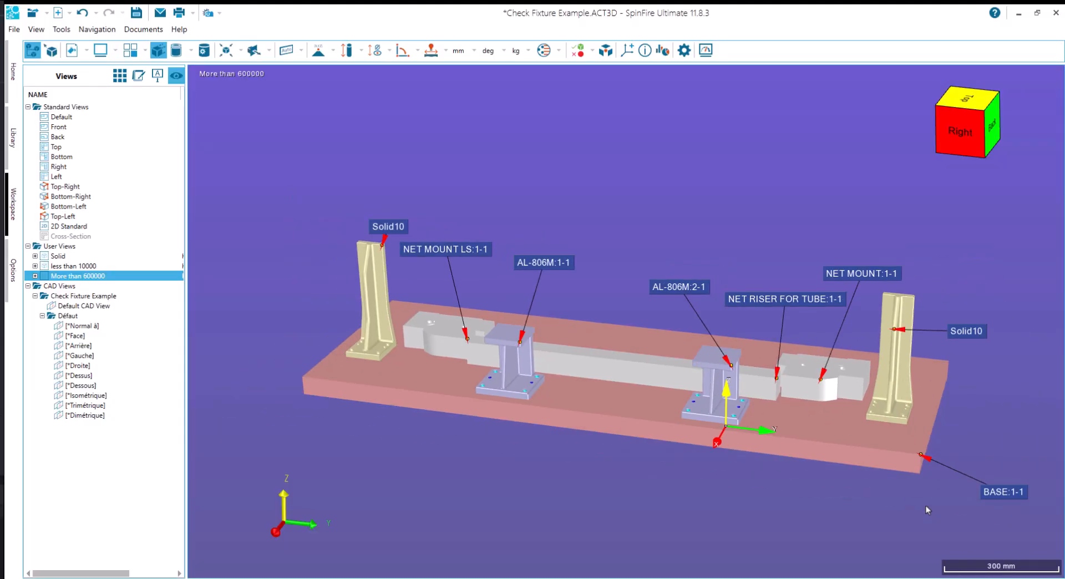
{"action": "left_click_drag", "start_coordinate": [999, 495], "coordinate": [983, 413]}
{"action": "left_click_drag", "start_coordinate": [552, 263], "coordinate": [428, 383]}
{"action": "left_click_drag", "start_coordinate": [687, 297], "coordinate": [622, 409]}
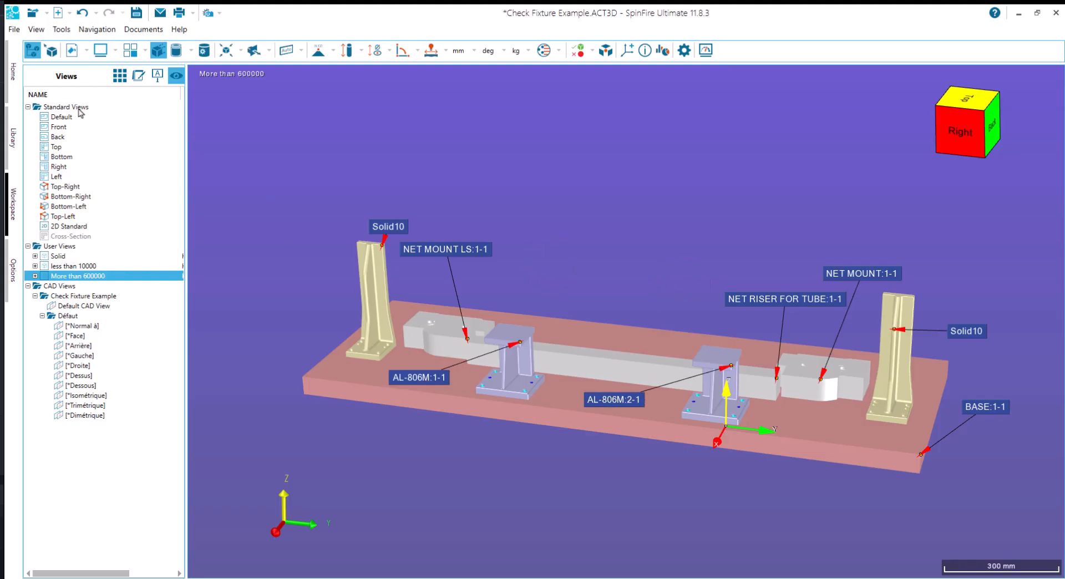
- Copy the annotated view to the clipboard using image export, and paste it at cell F7 of Check Fixture Example_600000.xlsx in Excel
{"action": "left_click", "coordinate": [14, 29]}
{"action": "left_click", "coordinate": [67, 190]}
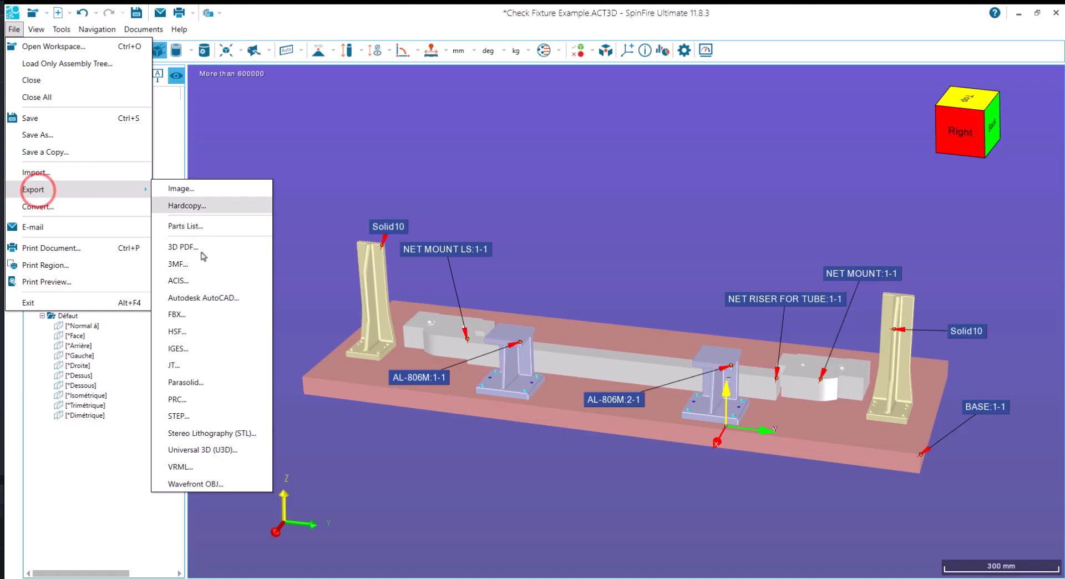
{"action": "left_click", "coordinate": [179, 189]}
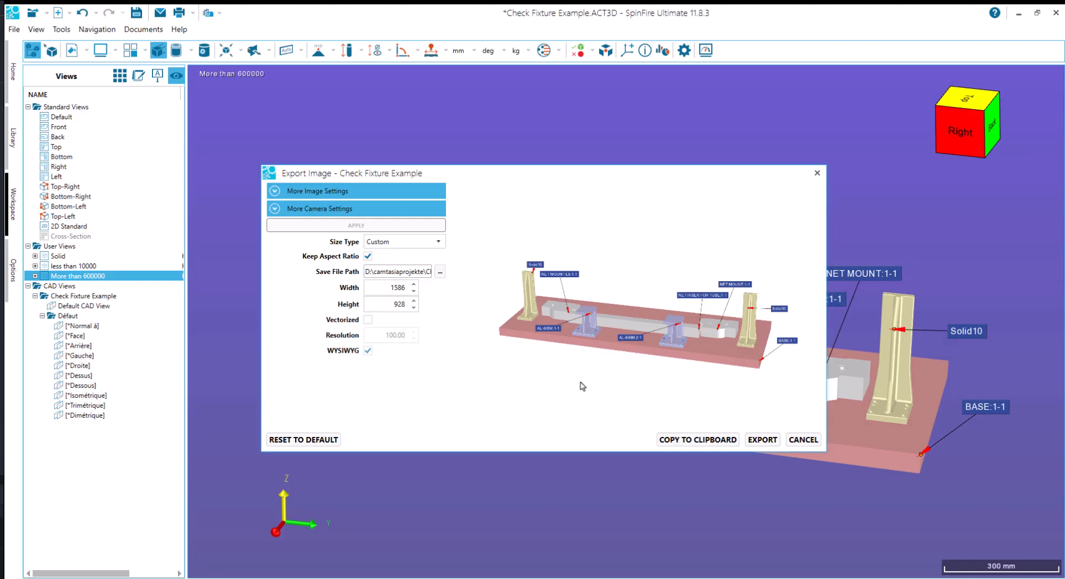
{"action": "left_click", "coordinate": [682, 440]}
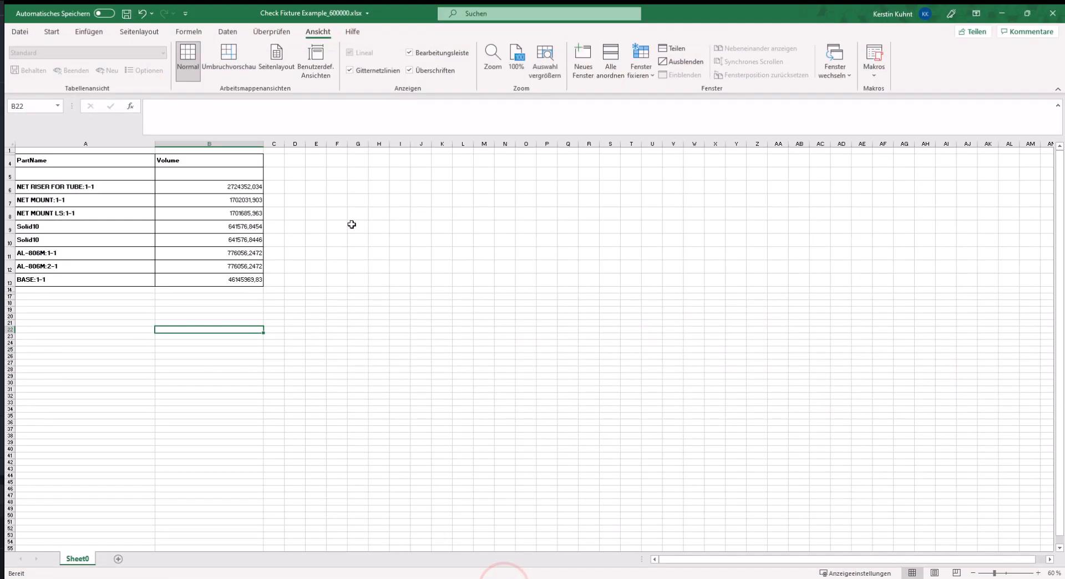
{"action": "right_click", "coordinate": [338, 199]}
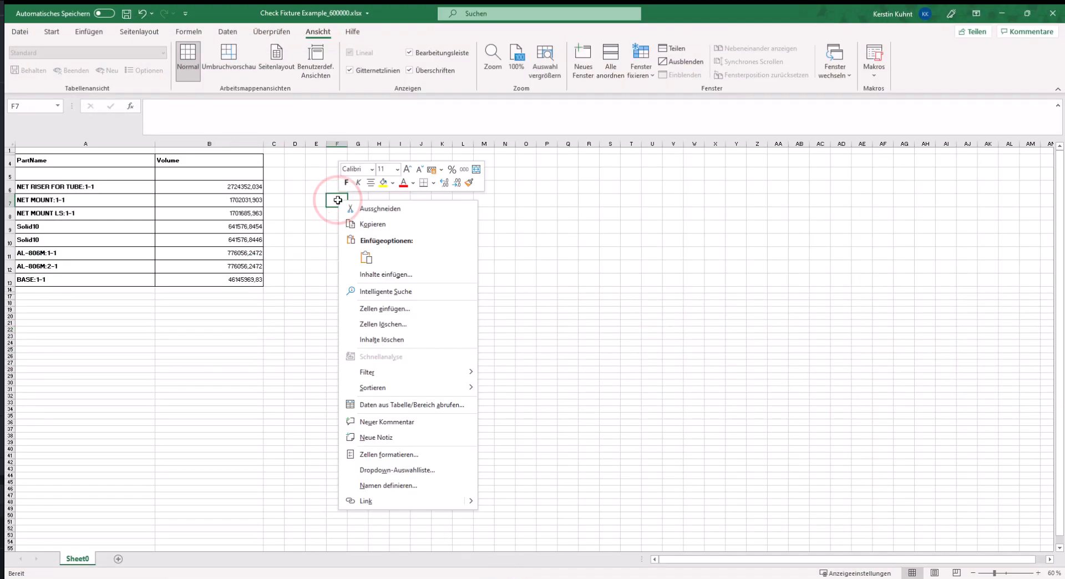
{"action": "left_click", "coordinate": [366, 258]}
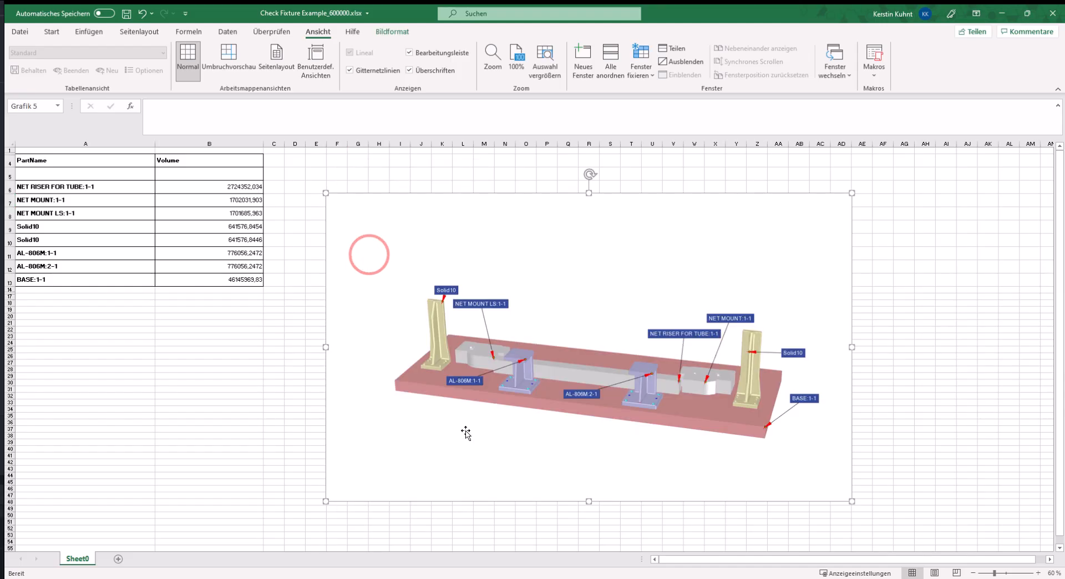